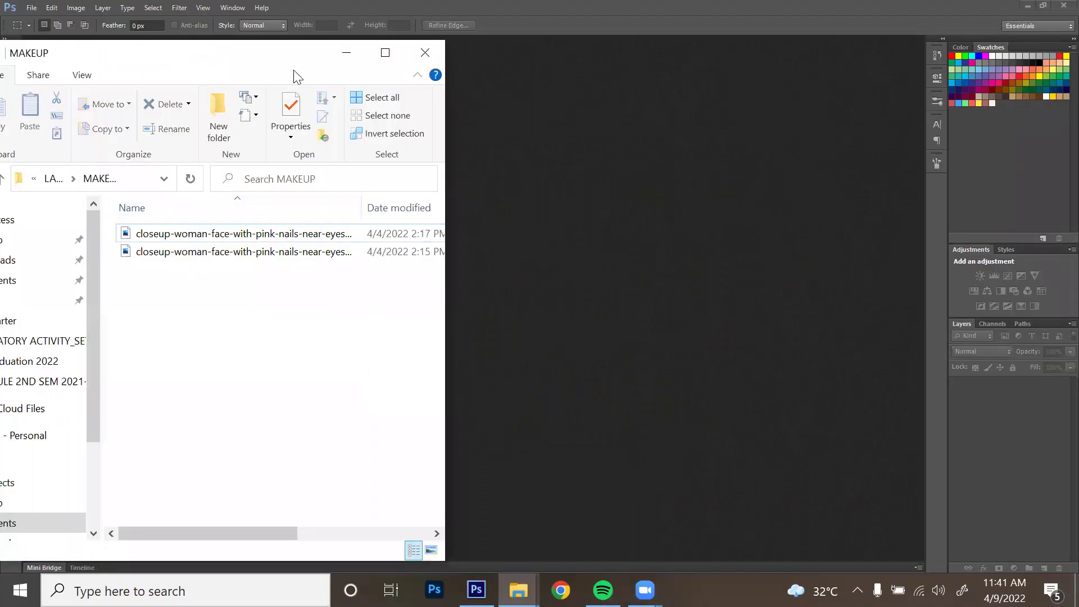
# Find the WHITE BOX image in the LABORATORY ACTIVITY_SET 3 folder and open it as a document fitted to the window.
pyautogui.hotkey('alt', 'Up')
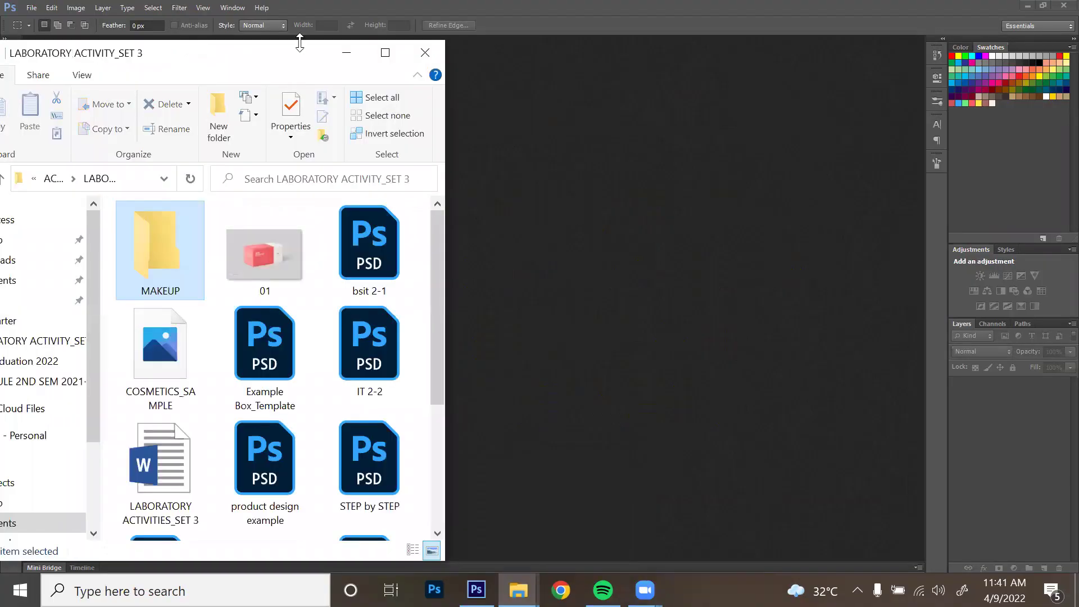
pyautogui.scroll(-5, 343, 212)
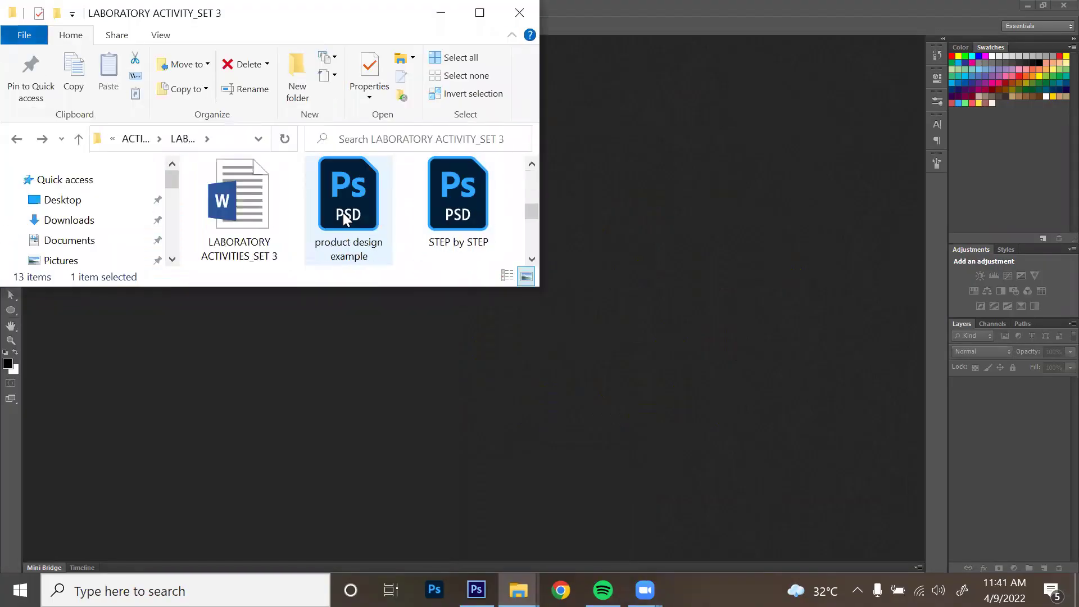
pyautogui.click(378, 223)
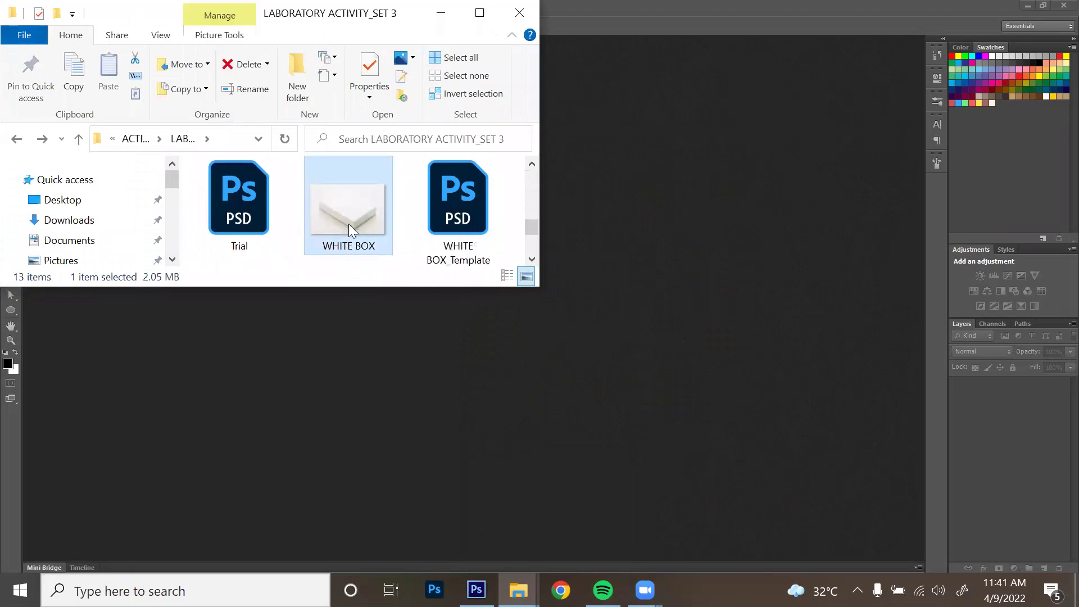
pyautogui.moveTo(354, 214); pyautogui.dragTo(691, 236)
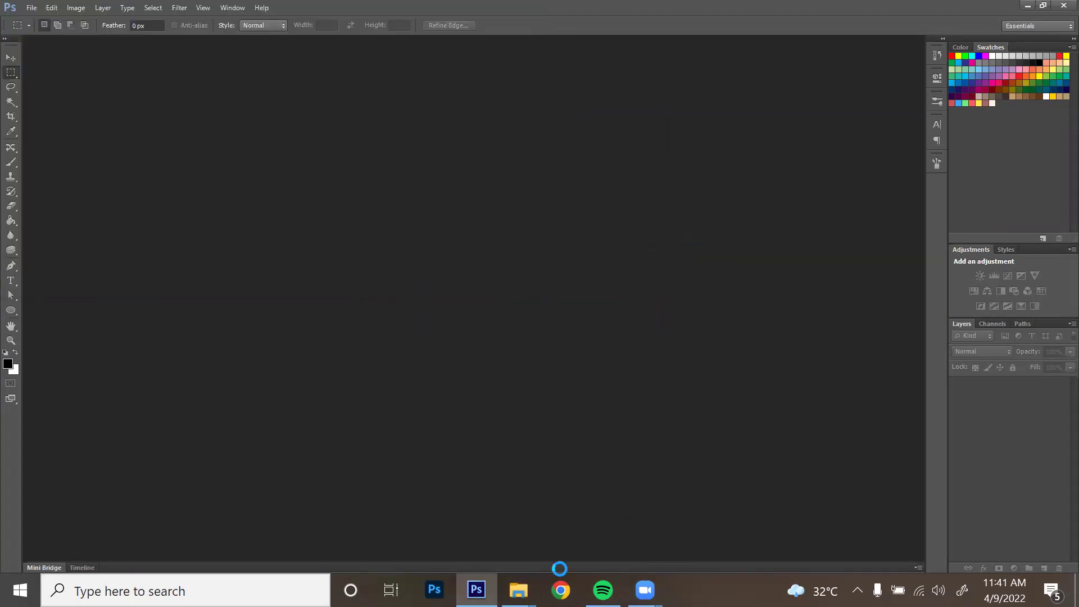
pyautogui.hotkey('ctrl', '0')
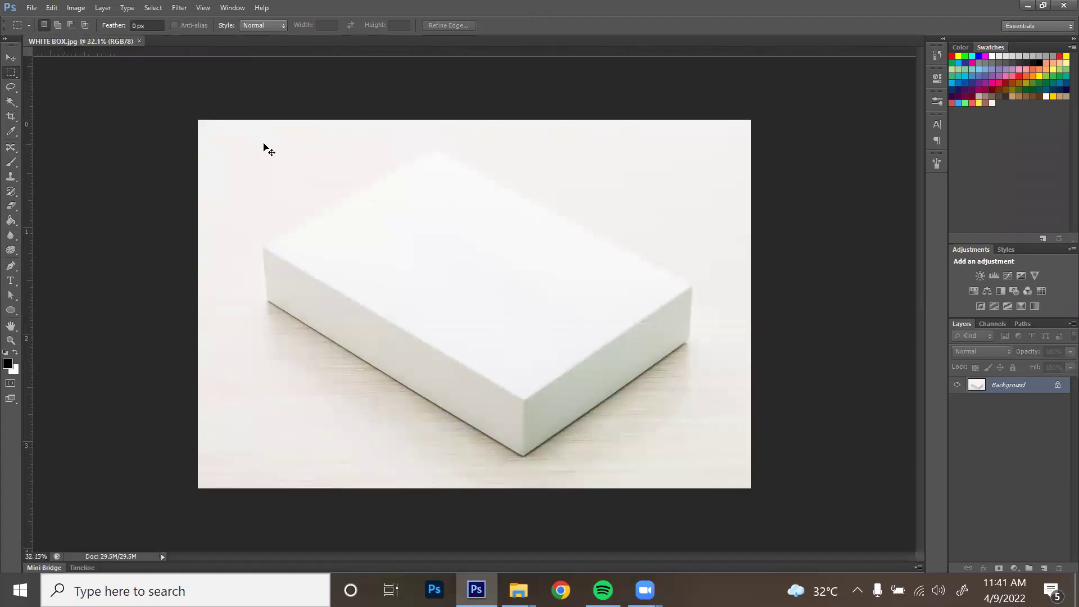
pyautogui.click(11, 57)
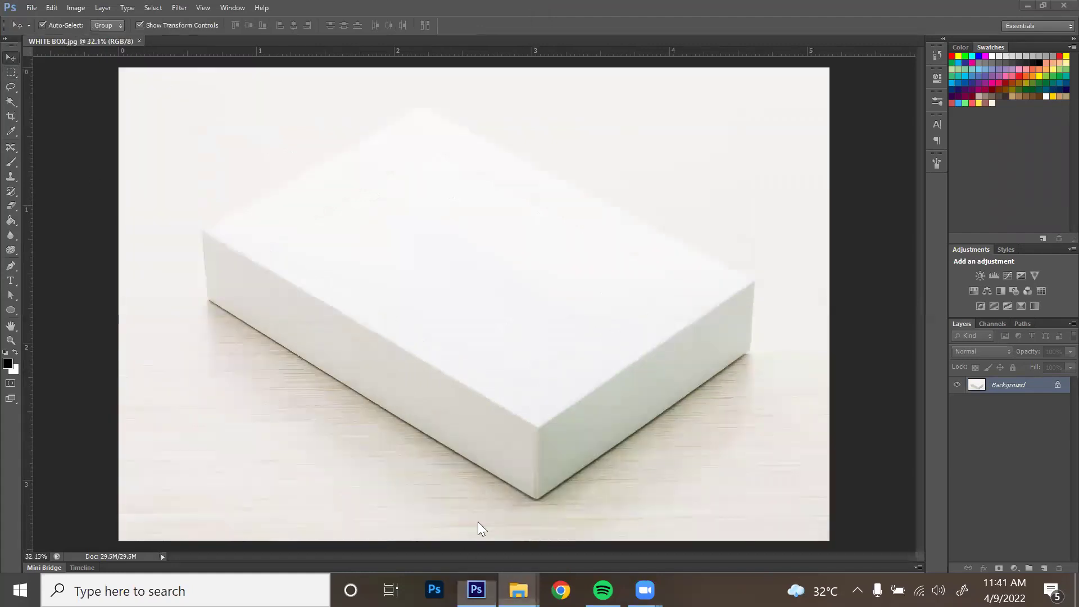
# Preview the COSMETICS_SAMPLE image from the LABORATORY ACTIVITY_SET 3 folder in the Photos app.
pyautogui.click(518, 590)
pyautogui.click(467, 509)
pyautogui.scroll(-2, 393, 208)
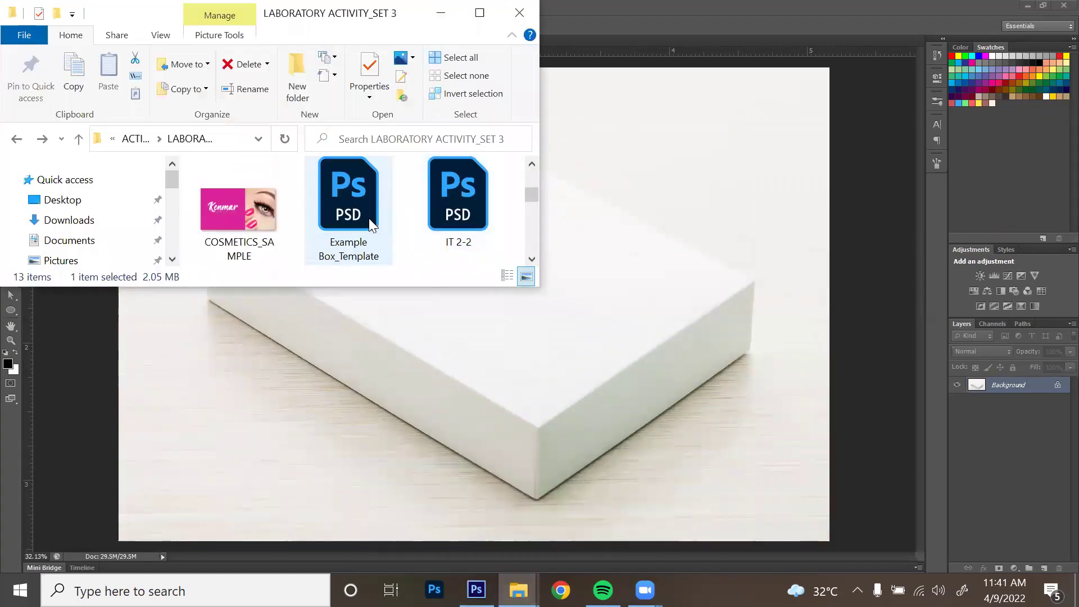
pyautogui.click(251, 229)
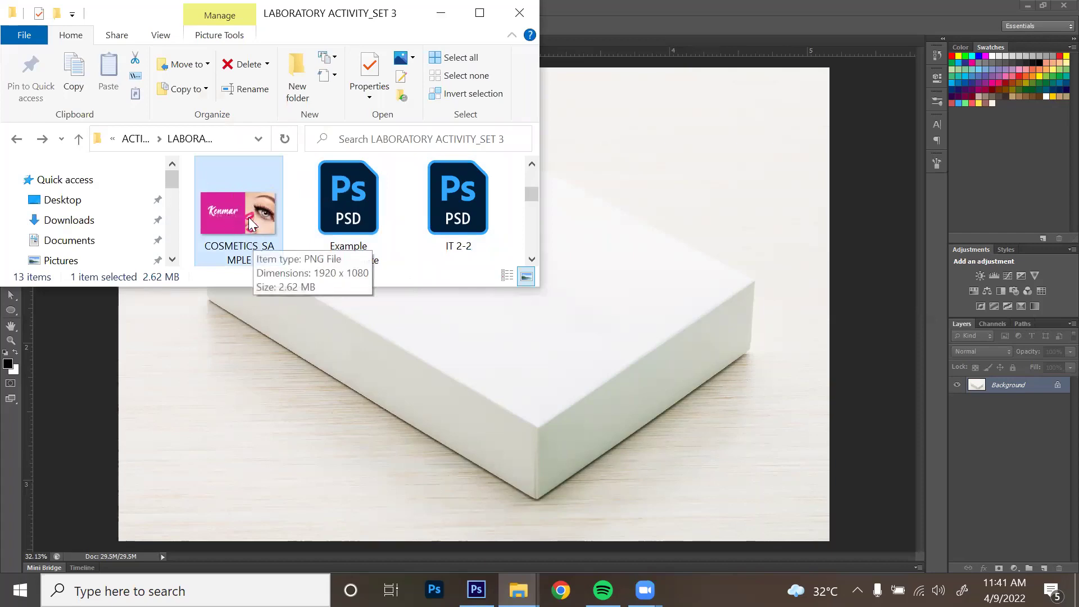
pyautogui.doubleClick(249, 217)
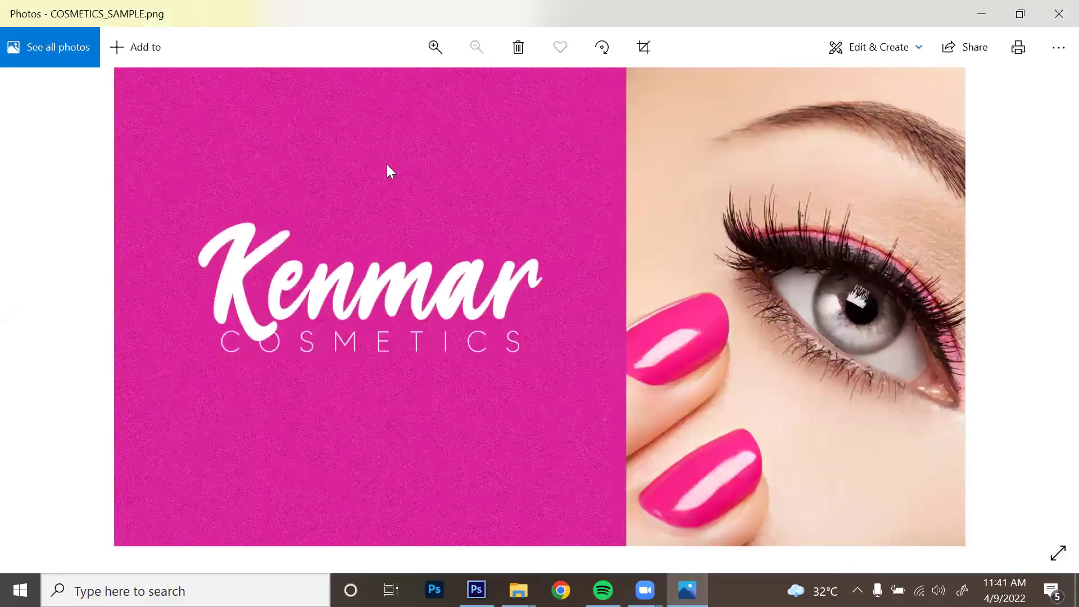
# Place the COSMETICS_SAMPLE image from the folder into the WHITE BOX document in Photoshop at its default placed size.
pyautogui.moveTo(222, 197); pyautogui.dragTo(645, 249)
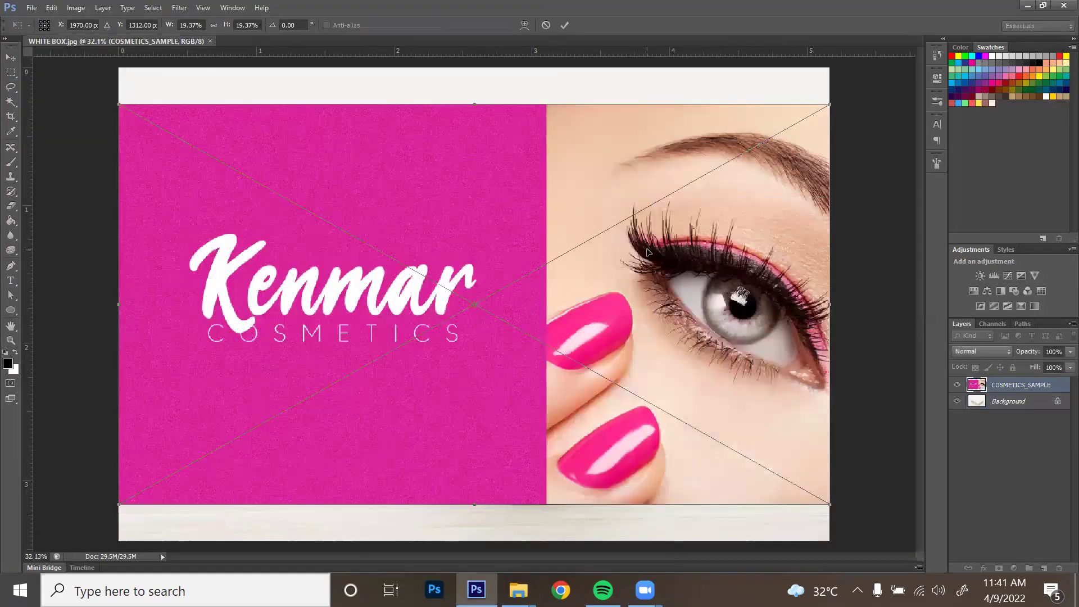
pyautogui.hotkey('ctrl', '-')
pyautogui.hotkey('ctrl', '0')
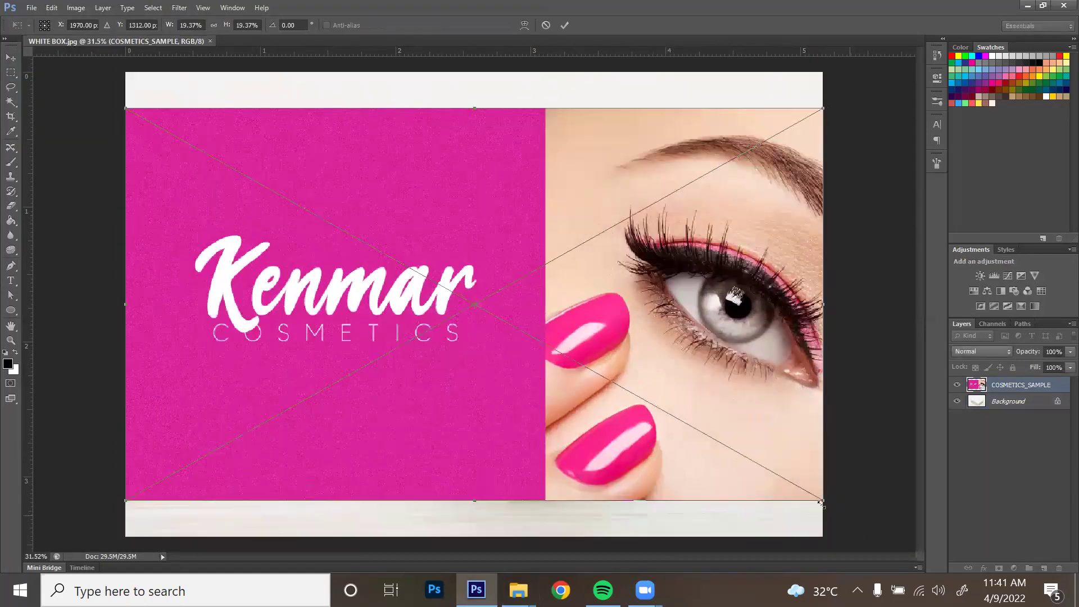
pyautogui.press('Return')
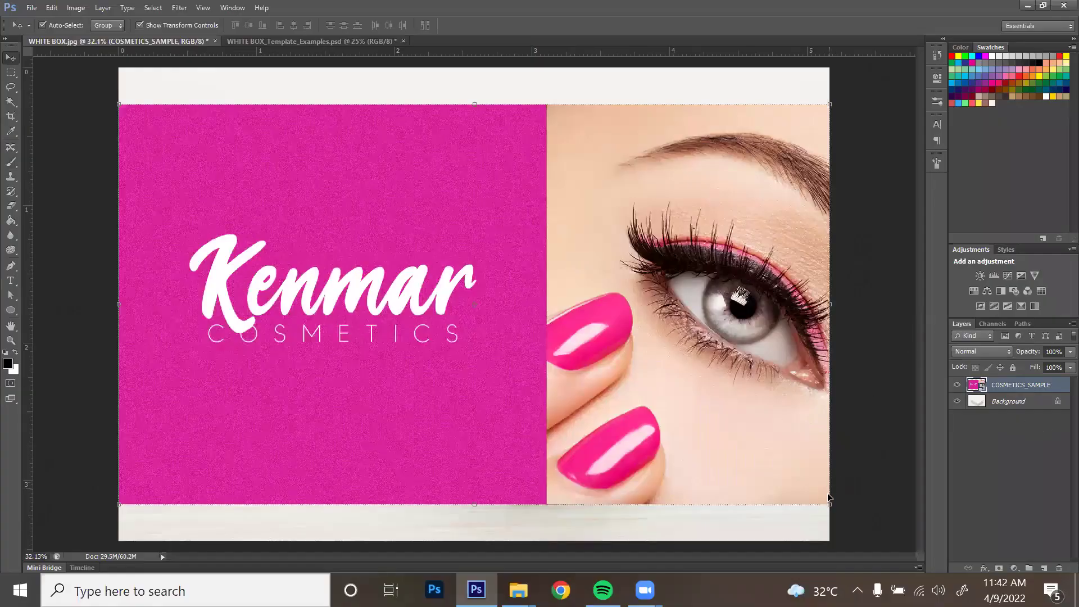
# Duplicate the COSMETICS_SAMPLE layer, hide the copy, and scale the original artwork down to about 8.24%.
pyautogui.hotkey('ctrl', 'j')
pyautogui.hotkey('alt', '[')
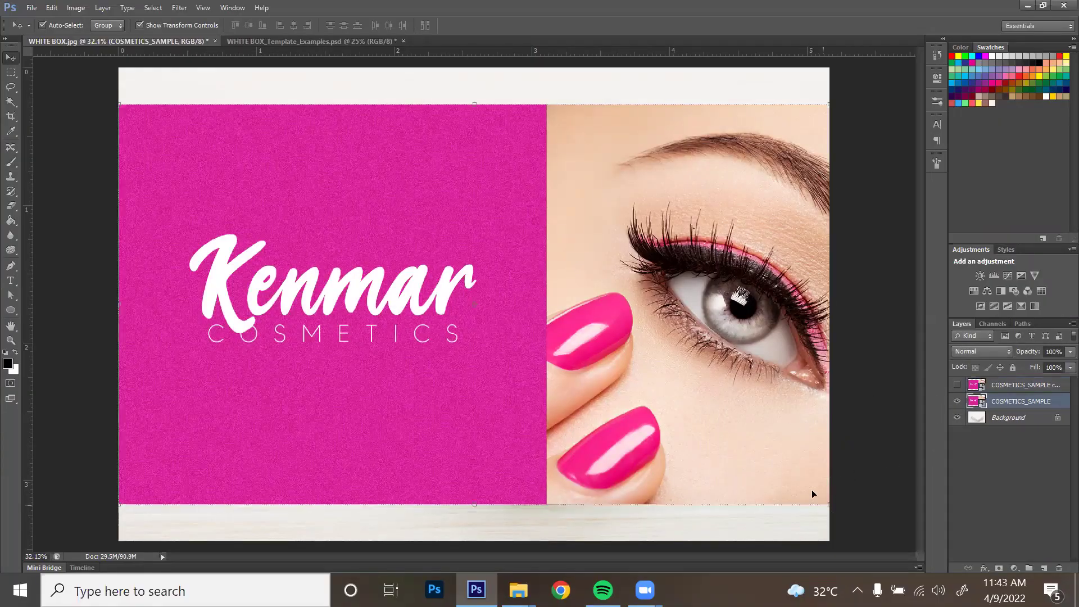
pyautogui.click(957, 384)
pyautogui.hotkey('ctrl', 't')
pyautogui.press('Escape')
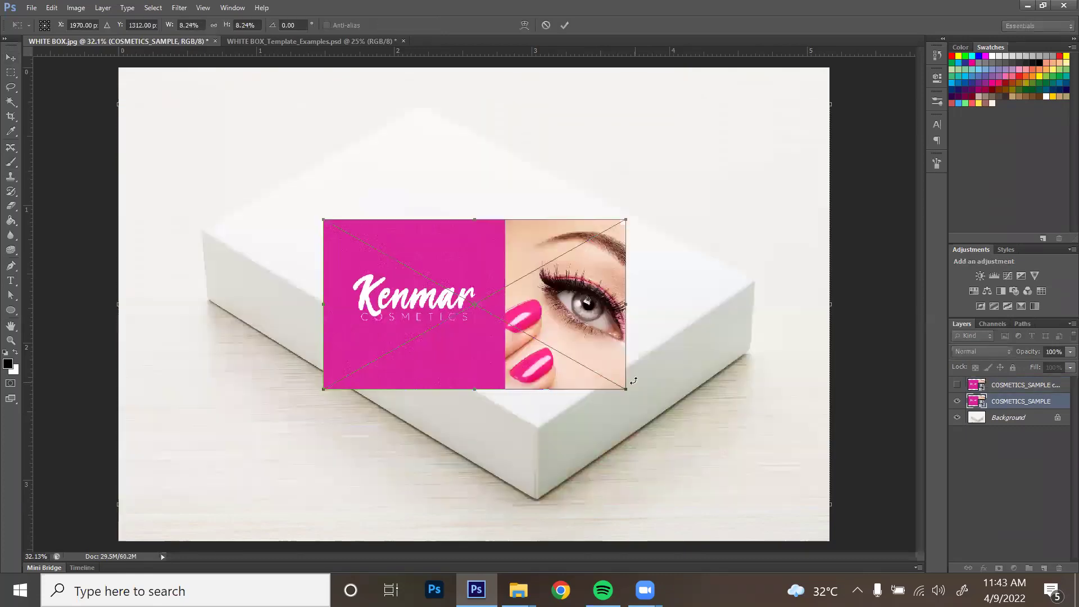
# On a new layer, brush black arrows pointing at the box's two front sides and the right edge of its lid.
pyautogui.hotkey('ctrl', 'shift', 'alt', 'n')
pyautogui.press('b')
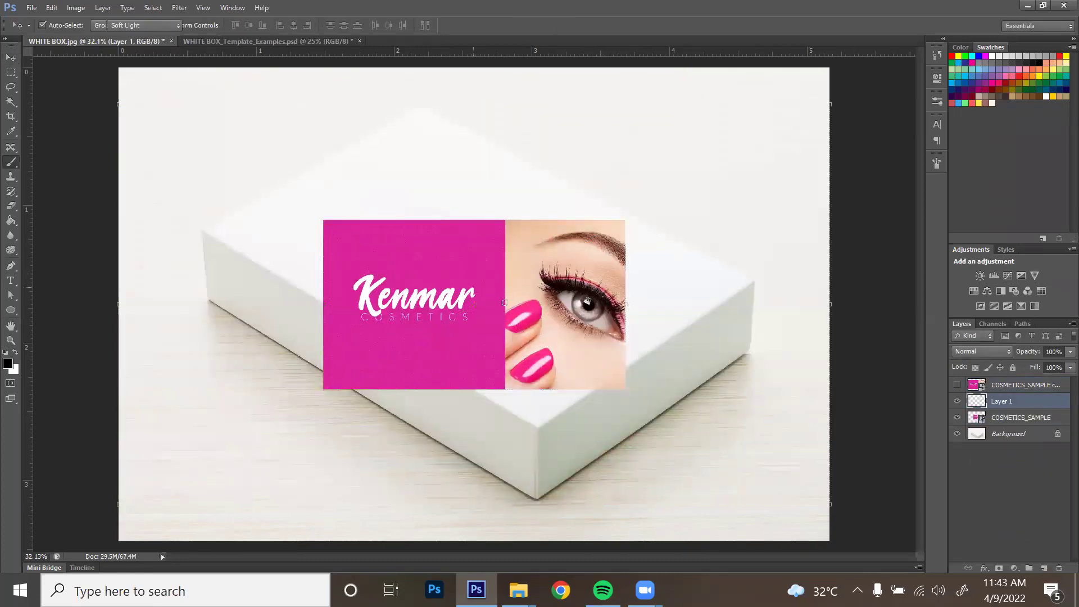
pyautogui.moveTo(644, 398); pyautogui.dragTo(699, 362)
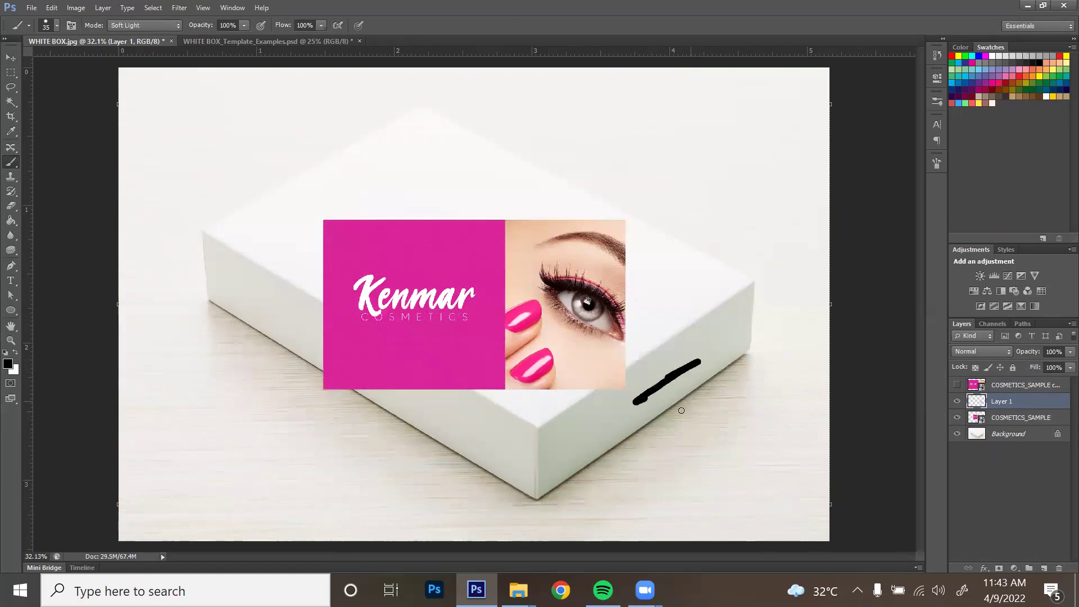
pyautogui.hotkey('ctrl', 'z')
pyautogui.moveTo(683, 417); pyautogui.dragTo(698, 401)
pyautogui.moveTo(379, 421); pyautogui.dragTo(375, 476)
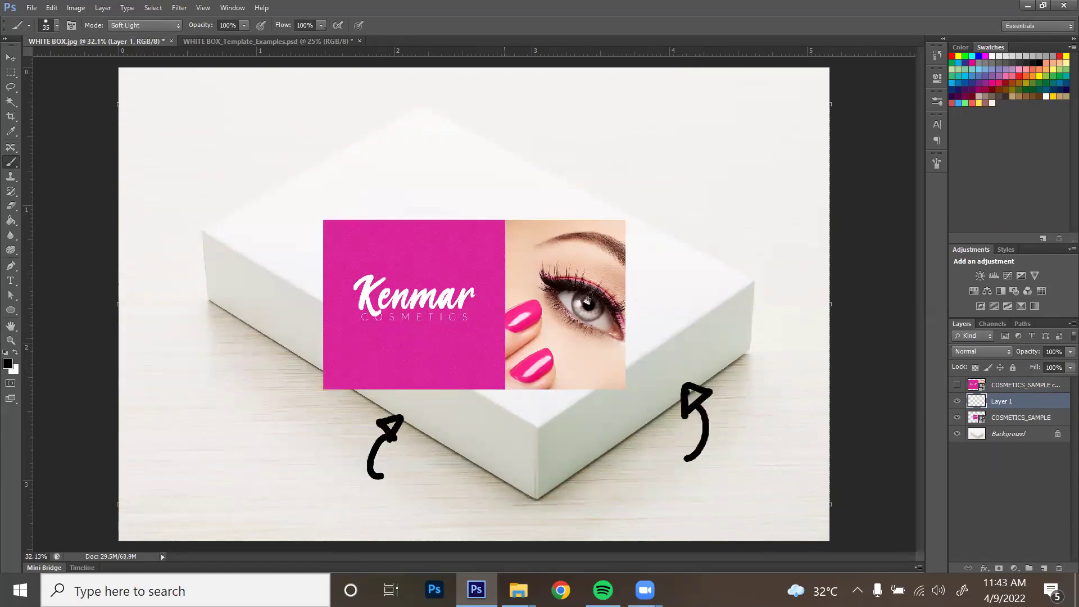
pyautogui.moveTo(729, 260); pyautogui.dragTo(775, 248)
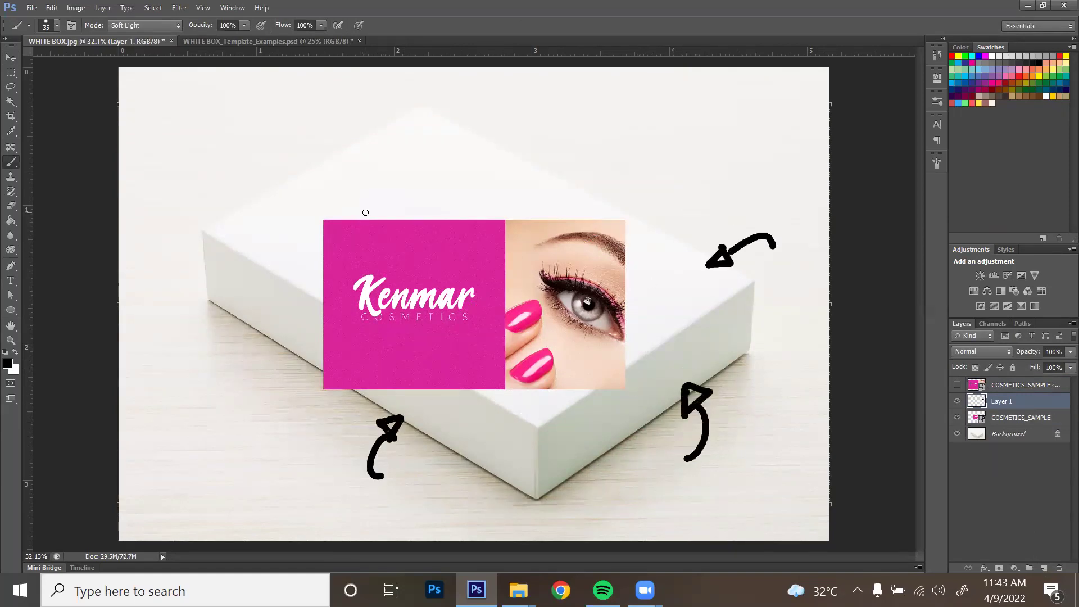
pyautogui.moveTo(368, 210); pyautogui.dragTo(376, 387)
pyautogui.hotkey('ctrl', 'z')
pyautogui.click(360, 214)
pyautogui.keyDown('shift'); pyautogui.click(360, 424); pyautogui.keyUp('shift')
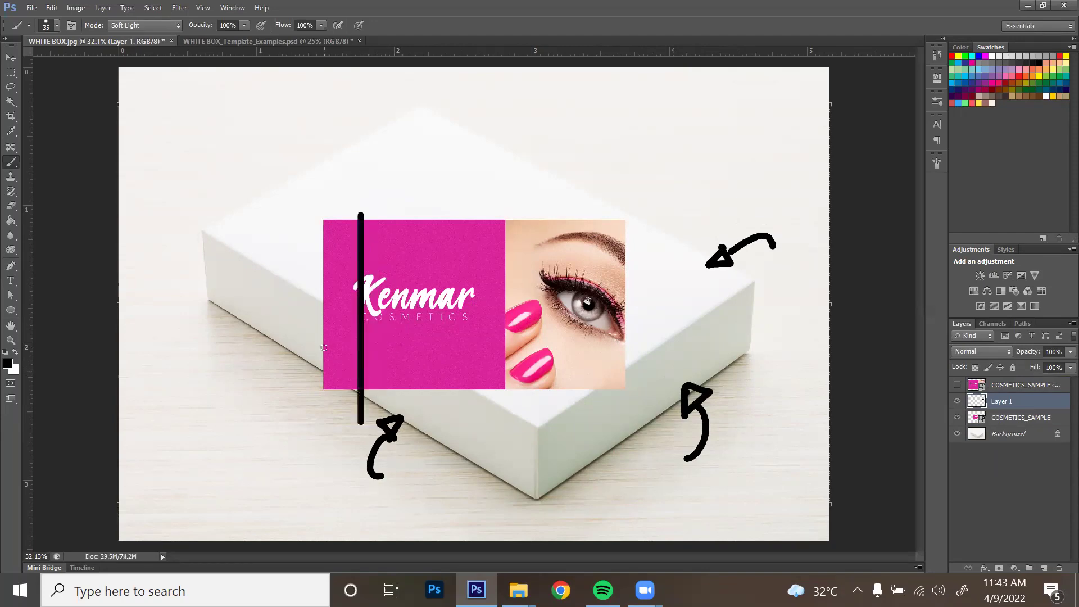
pyautogui.moveTo(323, 348); pyautogui.dragTo(594, 348)
pyautogui.hotkey('ctrl', 'alt', 'z')
pyautogui.hotkey('ctrl', 'alt', 'z')
# Brush straight black fold lines across the artwork: vertical ones near its left and right edges and a horizontal one near its bottom edge.
pyautogui.click(344, 221)
pyautogui.keyDown('shift'); pyautogui.click(344, 357); pyautogui.keyUp('shift')
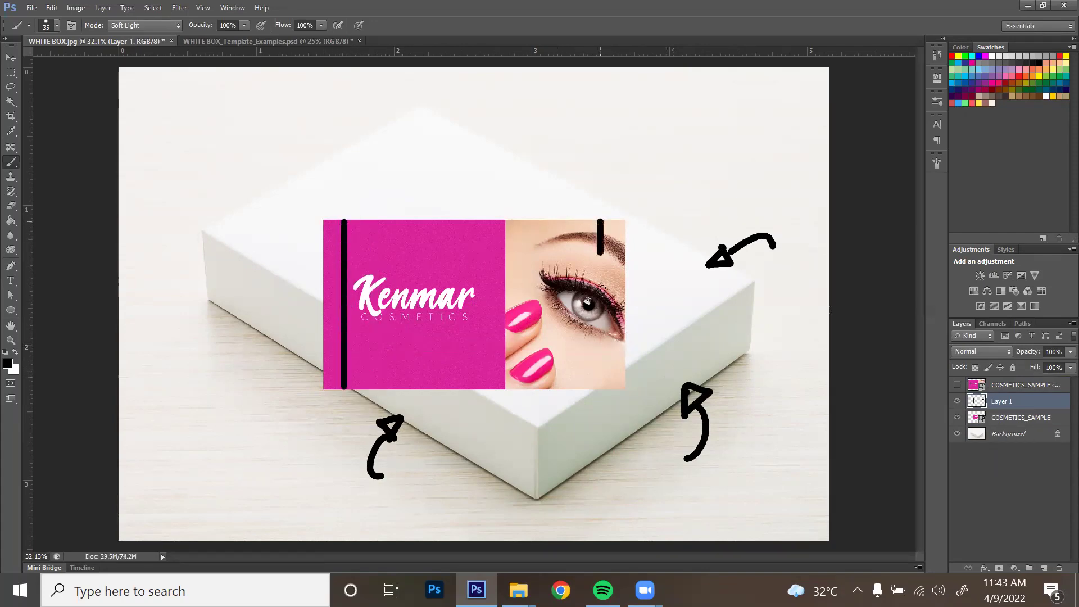
pyautogui.moveTo(603, 288); pyautogui.dragTo(603, 388)
pyautogui.moveTo(324, 360); pyautogui.dragTo(634, 361)
# Brush arrows to the right and bottom fold lines, circle the artwork's left strip, and handwrite "deleted" beside it.
pyautogui.moveTo(628, 292)
pyautogui.mouseDown()
pyautogui.moveTo(684, 313)
pyautogui.moveTo(700, 355)
pyautogui.mouseUp()
pyautogui.moveTo(499, 385)
pyautogui.mouseDown()
pyautogui.moveTo(511, 385)
pyautogui.moveTo(471, 468)
pyautogui.mouseUp()
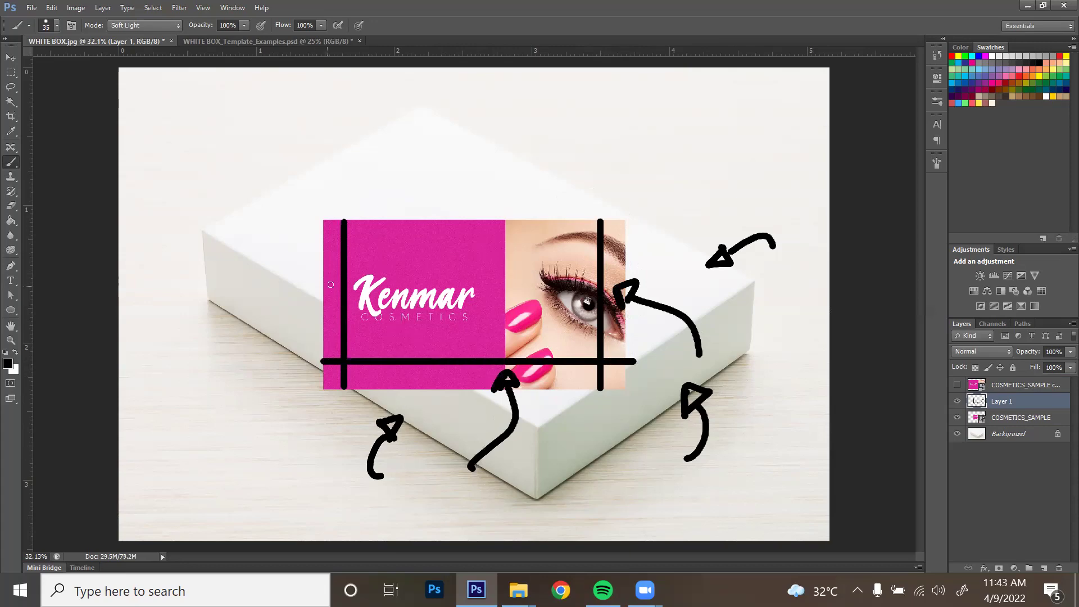
pyautogui.moveTo(310, 278); pyautogui.dragTo(318, 243)
pyautogui.moveTo(264, 270)
pyautogui.mouseDown()
pyautogui.moveTo(269, 315)
pyautogui.moveTo(298, 236)
pyautogui.mouseUp()
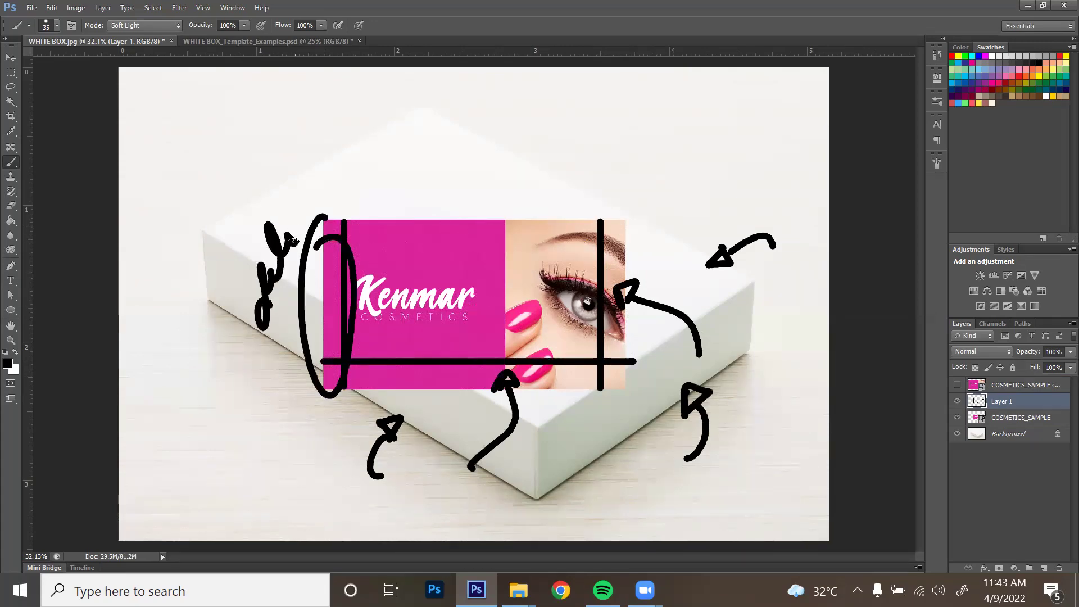
pyautogui.hotkey('ctrl', 'z')
pyautogui.moveTo(248, 306)
pyautogui.mouseDown()
pyautogui.moveTo(281, 257)
pyautogui.moveTo(310, 208)
pyautogui.mouseUp()
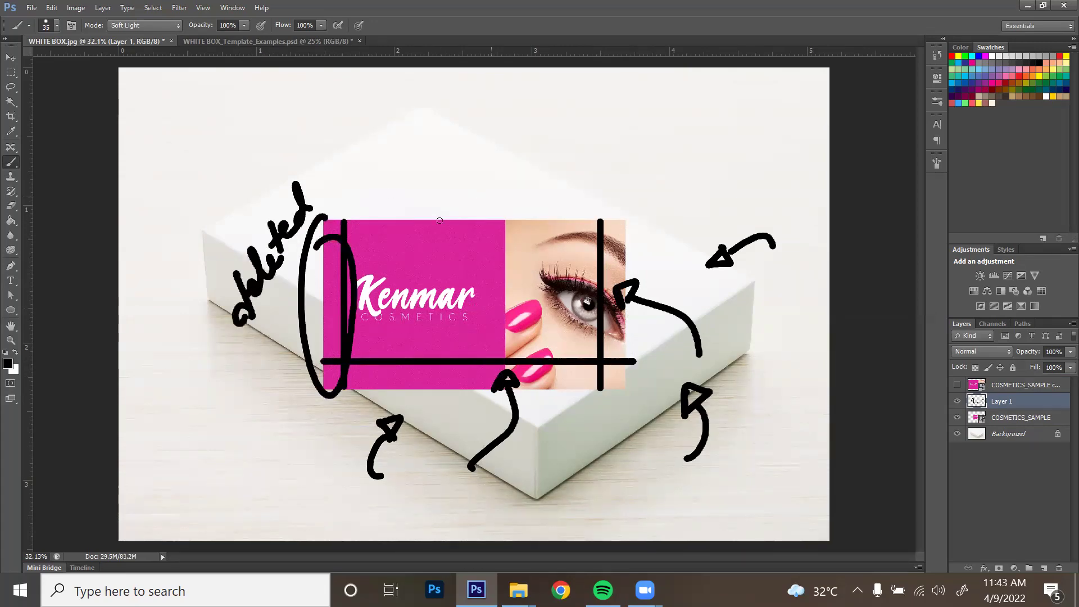
# Brush a curly bracket along the artwork's top edge with an arrow leading away from it.
pyautogui.moveTo(493, 219); pyautogui.dragTo(477, 353)
pyautogui.moveTo(536, 325); pyautogui.dragTo(495, 220)
pyautogui.hotkey('ctrl', 'z')
pyautogui.moveTo(355, 227)
pyautogui.mouseDown()
pyautogui.moveTo(449, 194)
pyautogui.moveTo(578, 227)
pyautogui.mouseUp()
pyautogui.moveTo(430, 186)
pyautogui.mouseDown()
pyautogui.moveTo(489, 149)
pyautogui.moveTo(526, 151)
pyautogui.mouseUp()
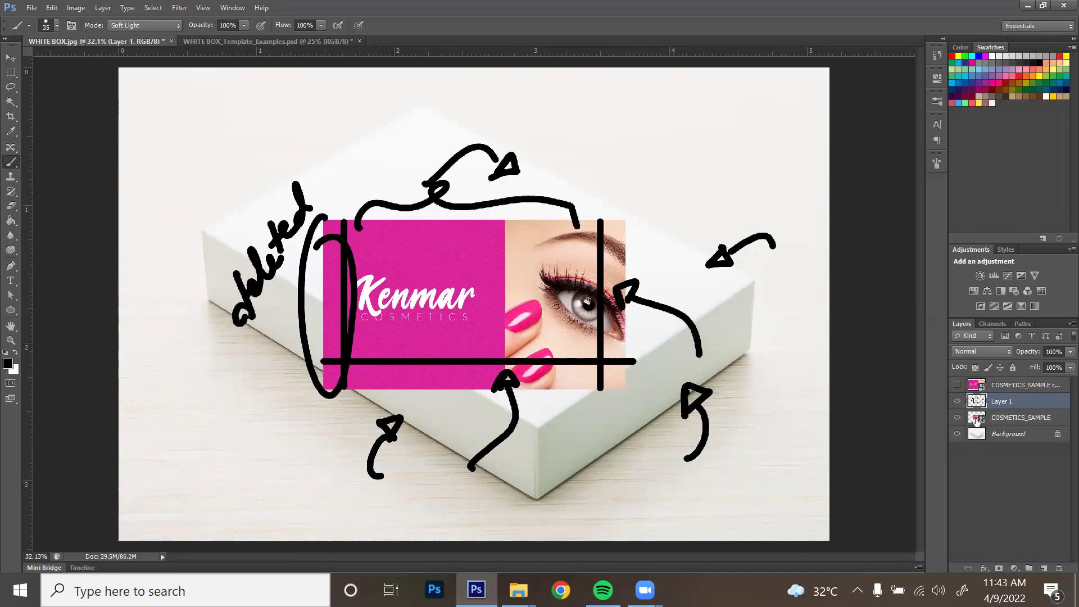
# Undo the brushed bracket, handwriting, circle and inner arrows, keeping the fold lines and the arrows around the box.
pyautogui.hotkey('ctrl', 'alt', 'z')
pyautogui.hotkey('ctrl', 'alt', 'z')
pyautogui.hotkey('ctrl', 'alt', 'z')
pyautogui.hotkey('ctrl', 'alt', 'z')
pyautogui.hotkey('ctrl', 'alt', 'z')
pyautogui.hotkey('ctrl', 'alt', 'z')
pyautogui.hotkey('ctrl', 'alt', 'z')
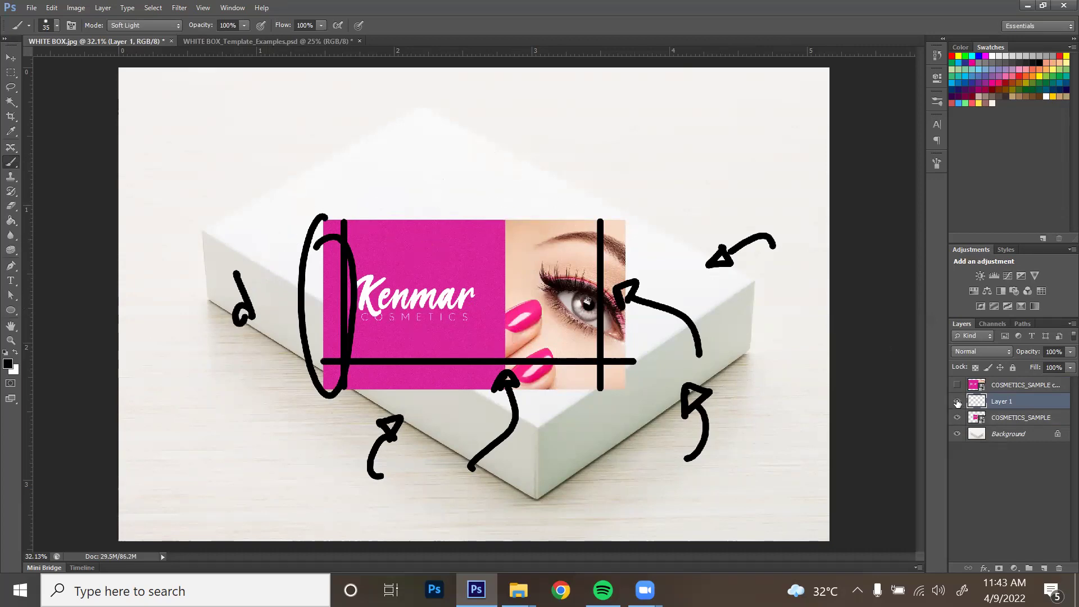
pyautogui.hotkey('ctrl', 'alt', 'z')
pyautogui.hotkey('ctrl', 'alt', 'z')
pyautogui.hotkey('ctrl', 'alt', 'z')
pyautogui.hotkey('ctrl', 'alt', 'z')
pyautogui.hotkey('ctrl', 'alt', 'z')
pyautogui.hotkey('ctrl', 'alt', 'z')
pyautogui.hotkey('ctrl', 'alt', 'z')
pyautogui.hotkey('ctrl', 'z')
pyautogui.hotkey('ctrl', 'alt', 'z')
pyautogui.hotkey('ctrl', 'alt', 'z')
pyautogui.hotkey('ctrl', 'alt', 'z')
pyautogui.hotkey('ctrl', 'alt', 'z')
pyautogui.hotkey('ctrl', 'alt', 'z')
pyautogui.hotkey('ctrl', 'alt', 'z')
pyautogui.hotkey('ctrl', 'alt', 'z')
pyautogui.hotkey('ctrl', 'alt', 'z')
pyautogui.hotkey('ctrl', 'alt', 'z')
pyautogui.hotkey('ctrl', 'alt', 'z')
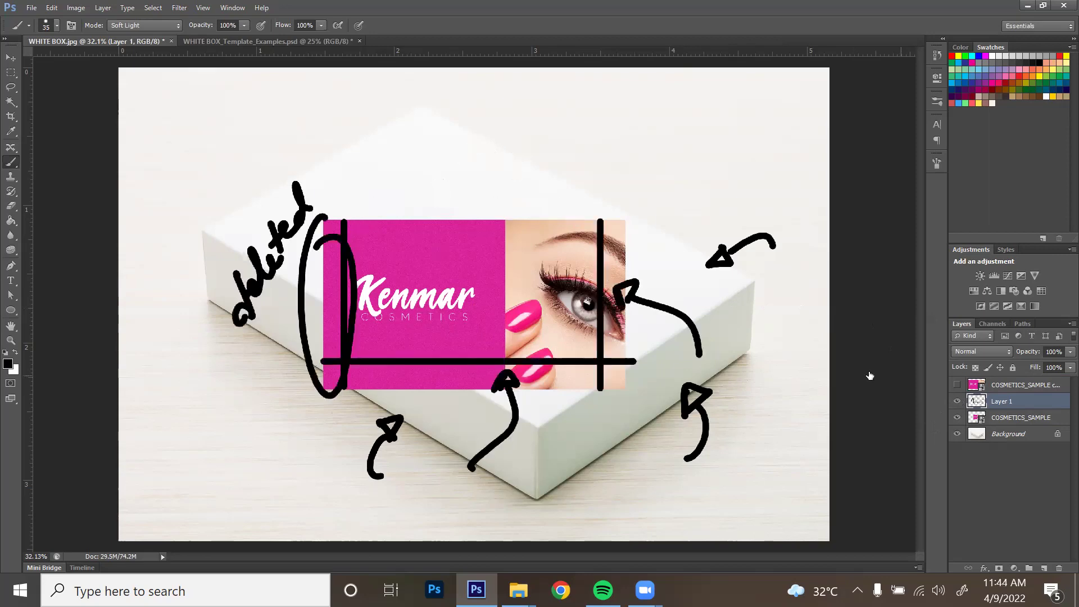
pyautogui.hotkey('ctrl', 'alt', 'z')
pyautogui.hotkey('ctrl', 'alt', 'z')
pyautogui.hotkey('ctrl', 'alt', 'z')
pyautogui.hotkey('ctrl', 'alt', 'z')
pyautogui.hotkey('ctrl', 'alt', 'z')
pyautogui.hotkey('ctrl', 'alt', 'z')
pyautogui.hotkey('ctrl', 'alt', 'z')
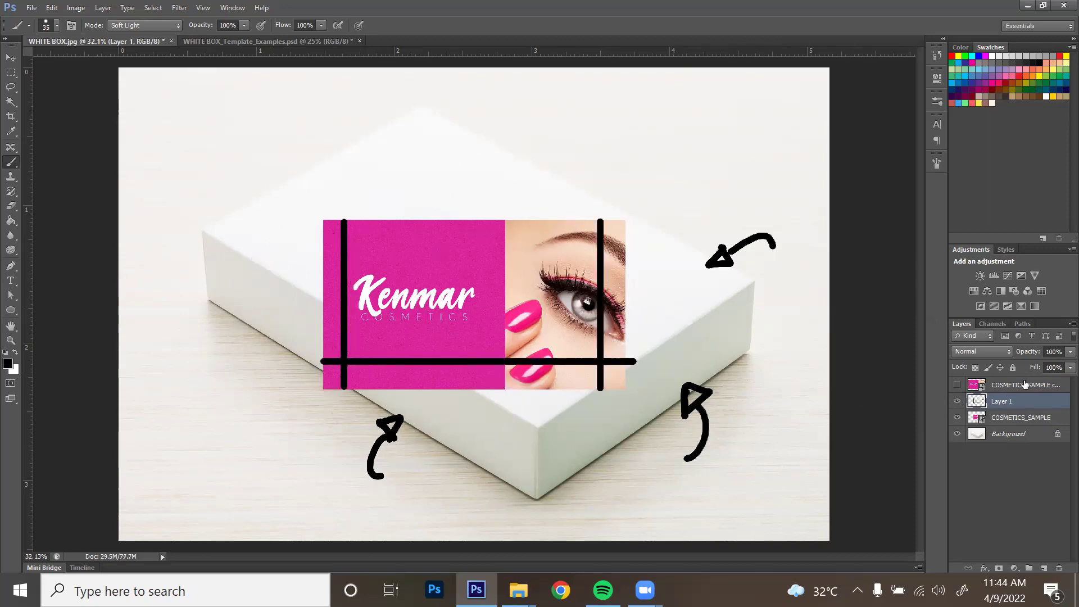
# Check the artwork layer by toggling its visibility, and enlarge COSMETICS_SAMPLE together with the Layer 1 markings about their centre.
pyautogui.click(1012, 417)
pyautogui.click(957, 418)
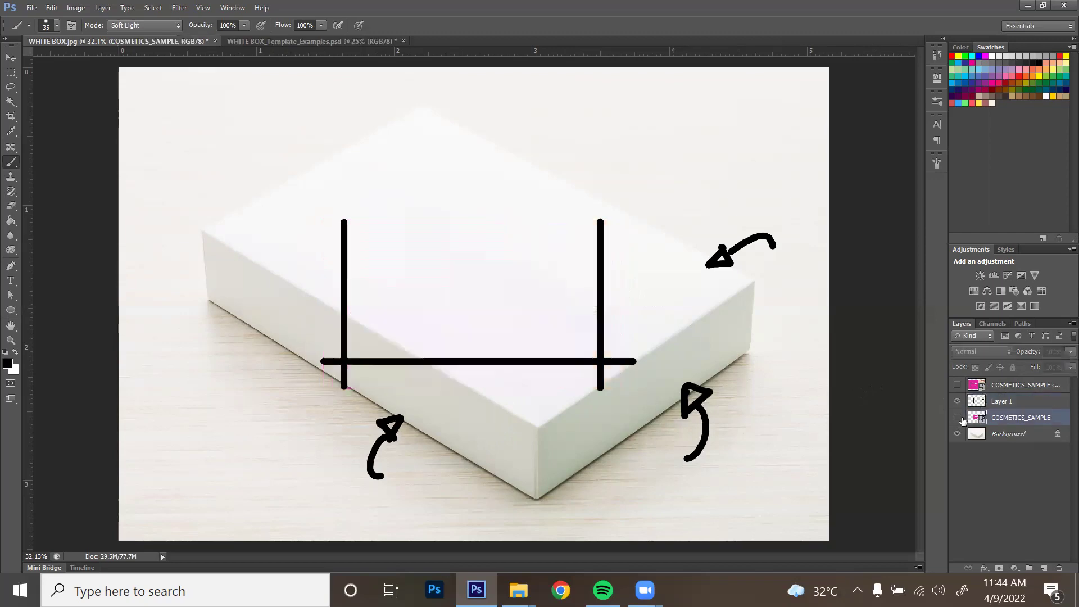
pyautogui.click(957, 418)
pyautogui.click(990, 402)
pyautogui.click(1009, 418)
pyautogui.keyDown('ctrl'); pyautogui.click(1000, 401); pyautogui.keyUp('ctrl')
pyautogui.press('v')
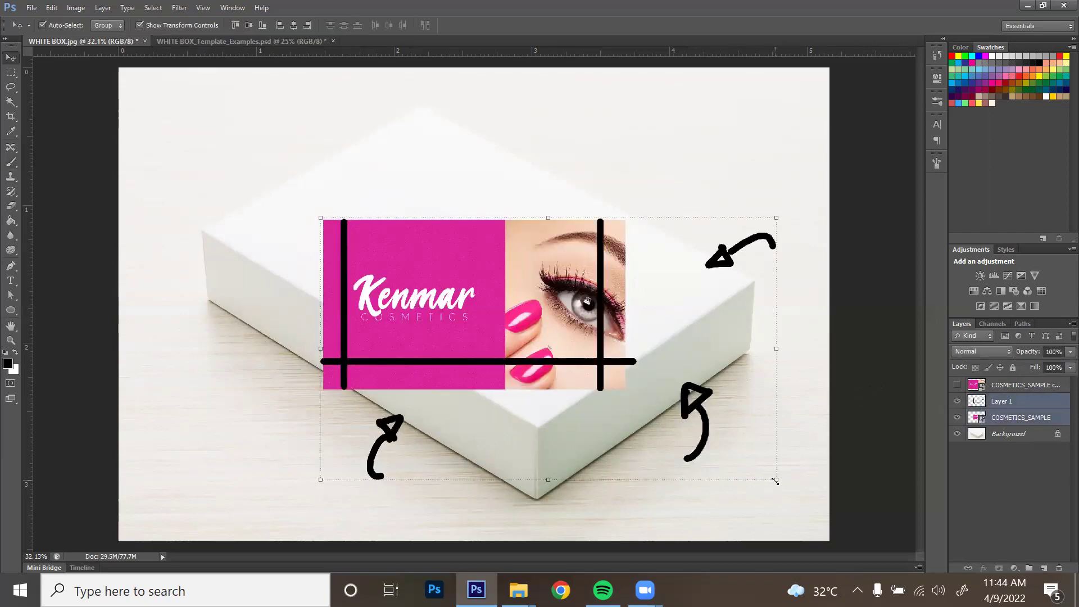
pyautogui.moveTo(775, 482); pyautogui.dragTo(836, 513)
pyautogui.press('Return')
# Set the opacity of the Layer 1 markings to 32%.
pyautogui.click(1011, 401)
pyautogui.click(1071, 352)
pyautogui.moveTo(1039, 364); pyautogui.dragTo(1032, 365)
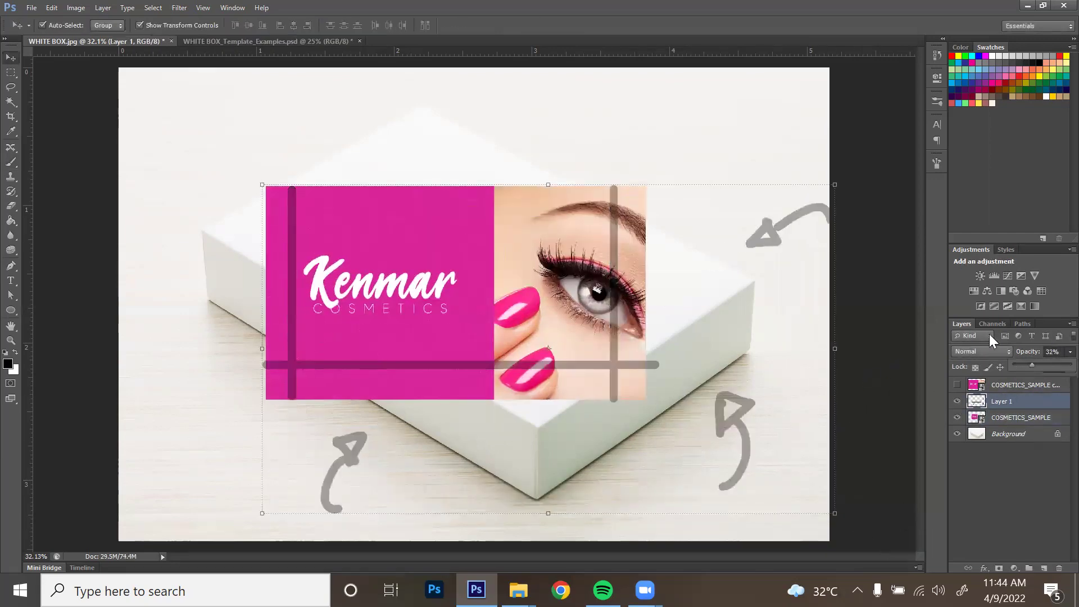
pyautogui.press('Return')
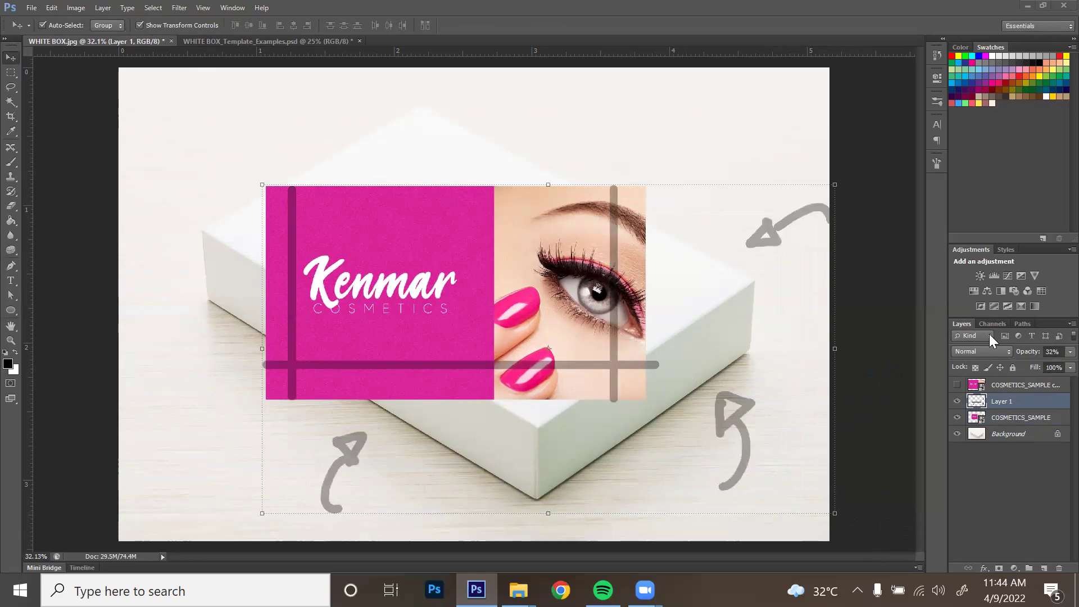
# Scale Layer 1 and COSMETICS_SAMPLE together to about 137% about their centre.
pyautogui.click(1018, 418)
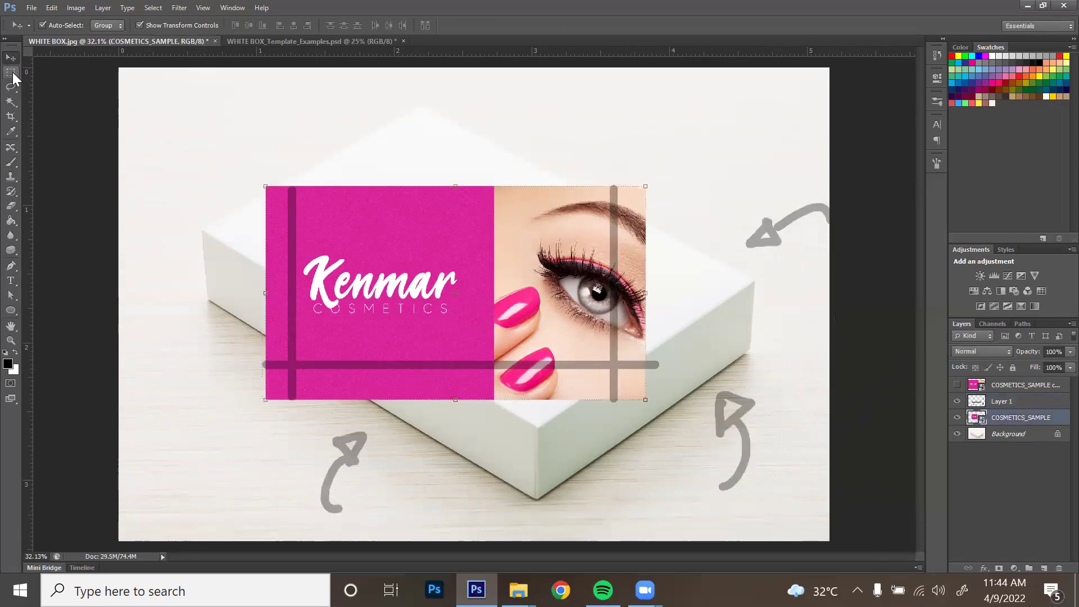
pyautogui.click(11, 72)
pyautogui.click(957, 385)
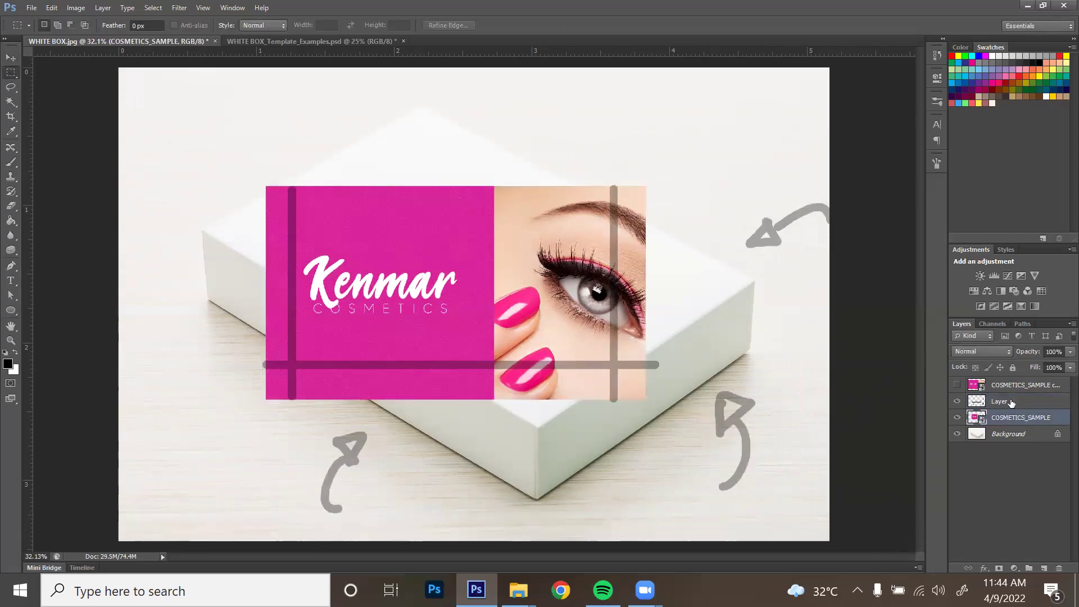
pyautogui.click(1006, 401)
pyautogui.keyDown('shift'); pyautogui.click(1012, 417); pyautogui.keyUp('shift')
pyautogui.hotkey('ctrl', 't')
pyautogui.moveTo(838, 516); pyautogui.dragTo(949, 581)
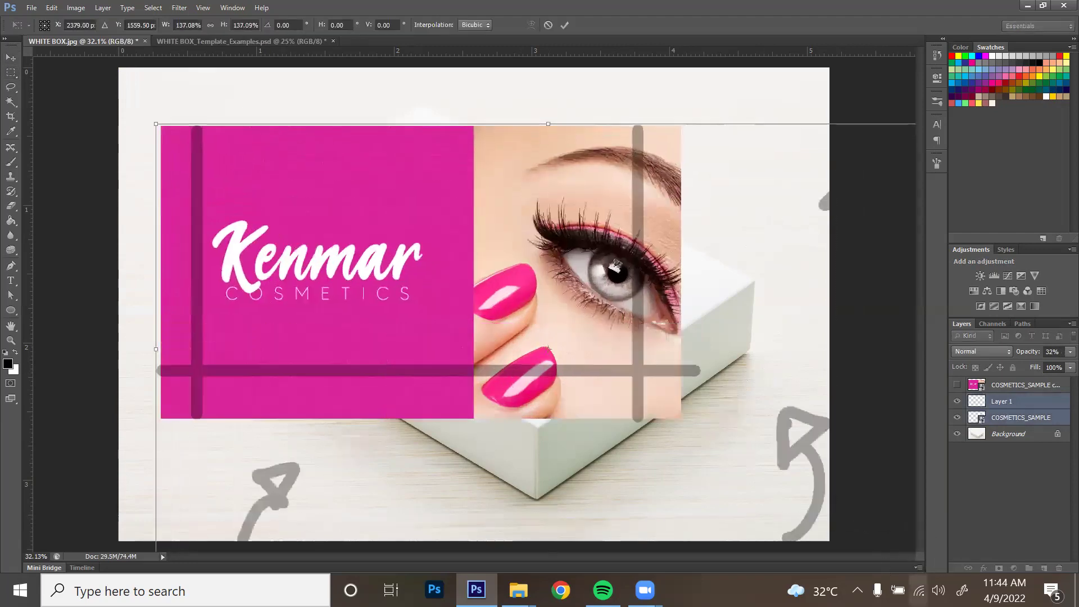
pyautogui.press('Return')
# Lock Layer 1 and make COSMETICS_SAMPLE the active layer with the Rectangular Marquee tool ready.
pyautogui.click(1033, 404)
pyautogui.click(1016, 417)
pyautogui.click(11, 74)
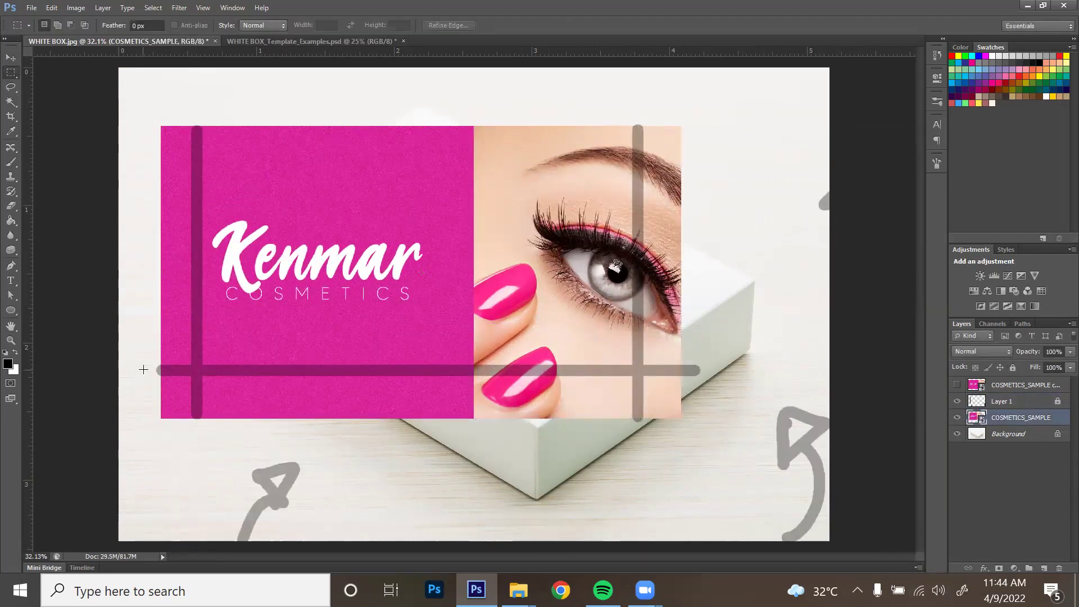
# Select the artwork's lower strip along the horizontal fold line and rasterize the COSMETICS_SAMPLE layer.
pyautogui.moveTo(145, 370); pyautogui.dragTo(700, 472)
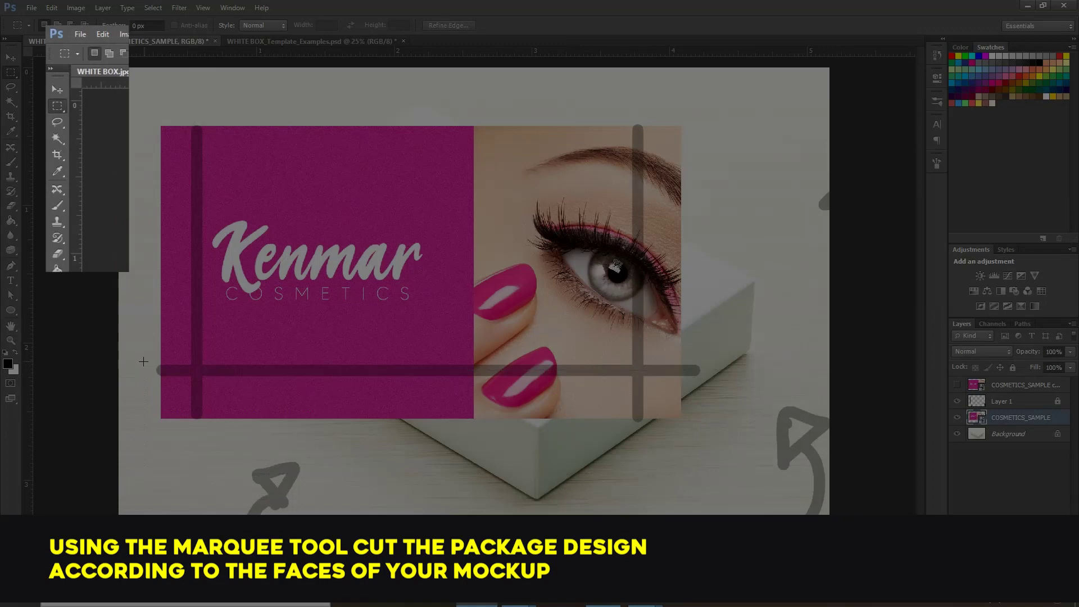
pyautogui.moveTo(143, 361); pyautogui.dragTo(710, 485)
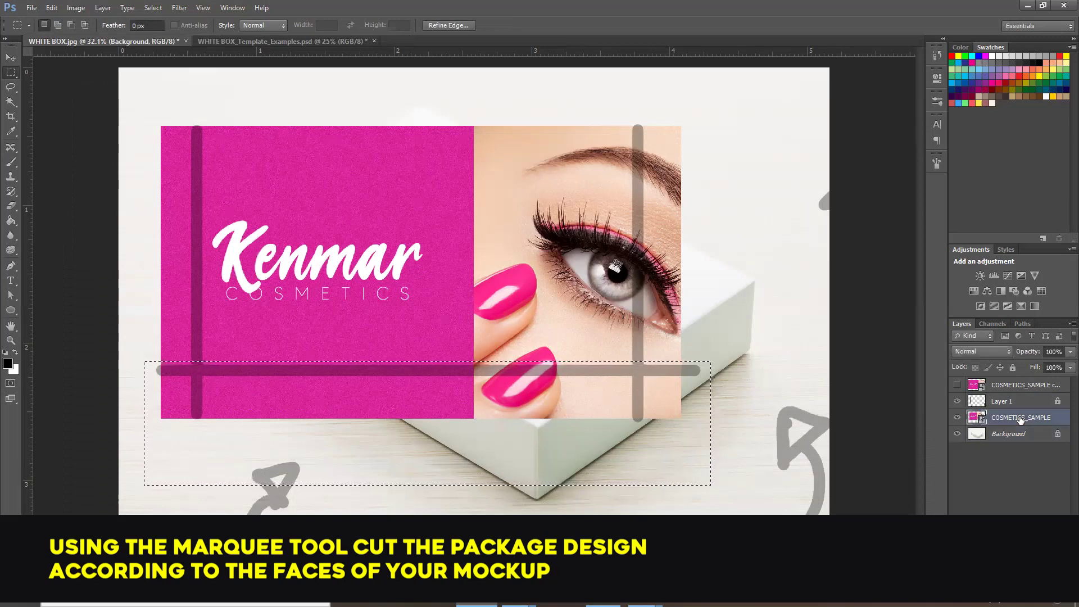
pyautogui.rightClick(1017, 418)
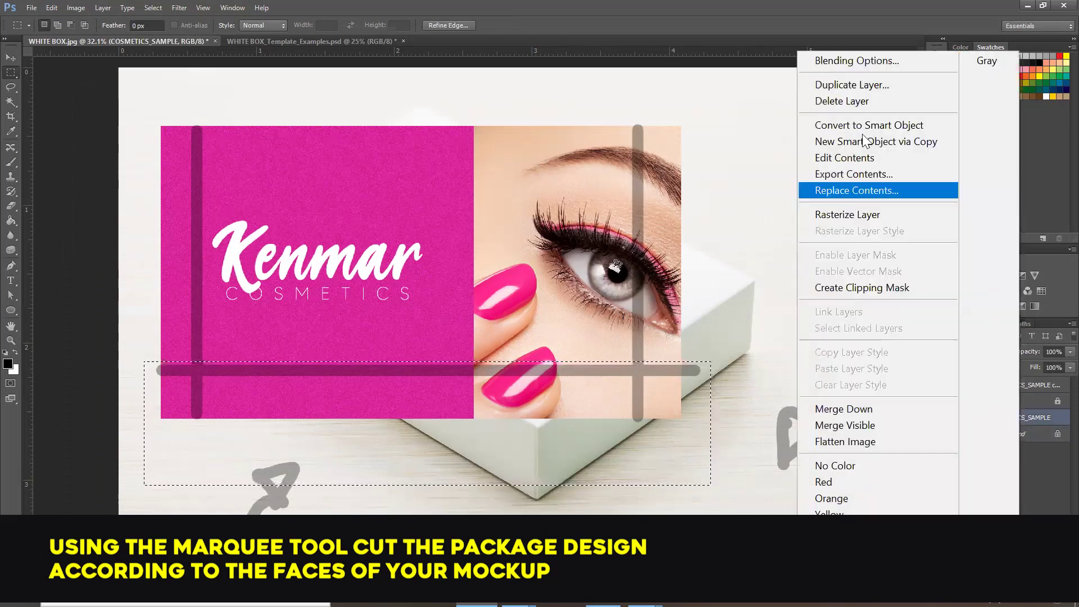
pyautogui.click(872, 215)
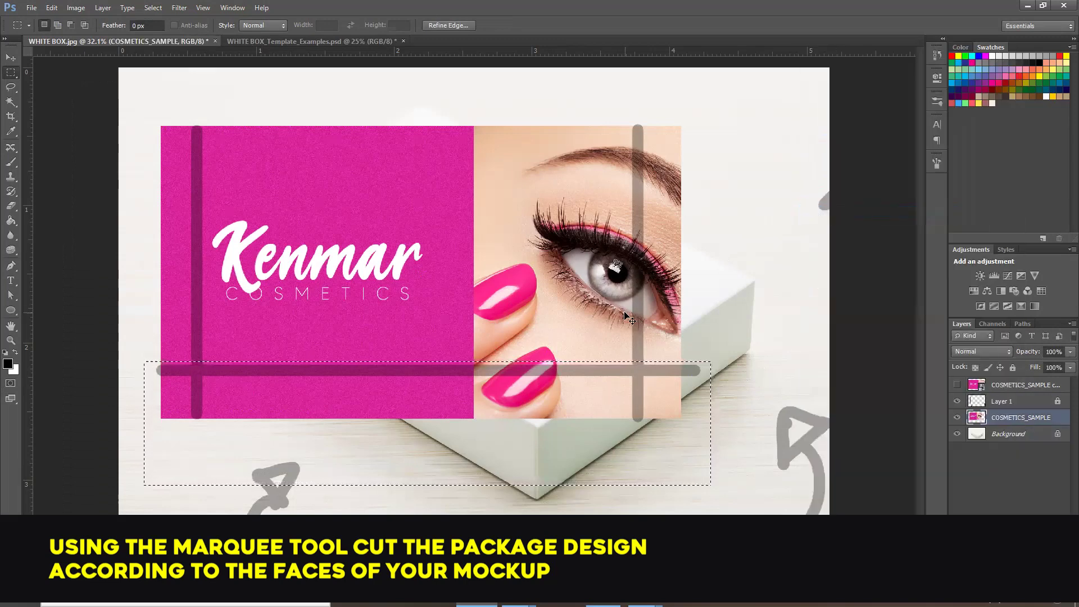
# Cut the selected lower strip onto its own layer and place it just below the main artwork.
pyautogui.hotkey('ctrl', 'x')
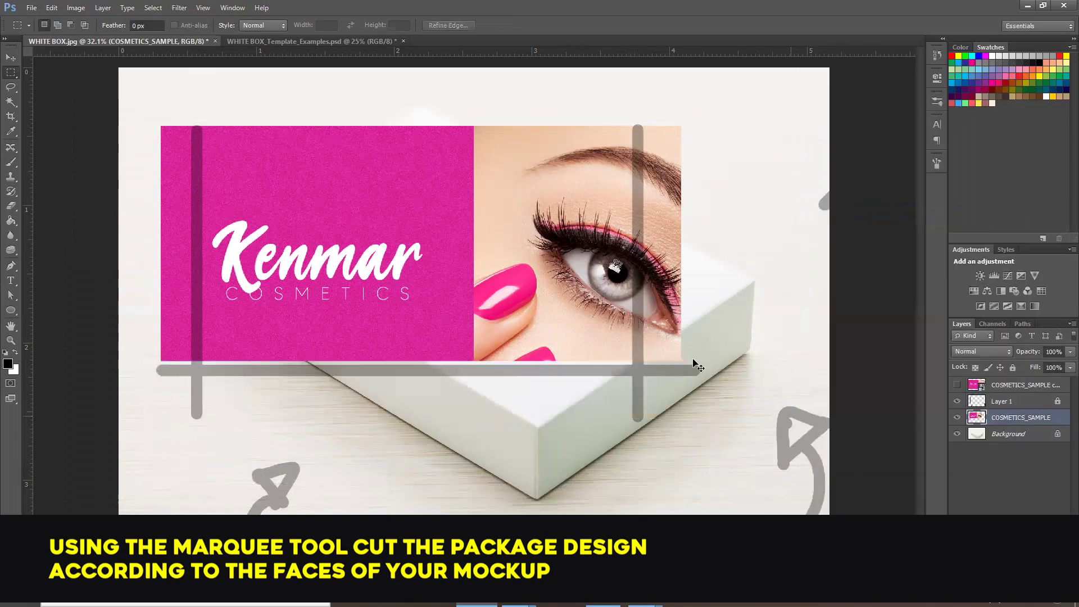
pyautogui.hotkey('ctrl', 'v')
pyautogui.press('v')
pyautogui.moveTo(583, 306); pyautogui.dragTo(576, 468)
# Cut the strip outside the right fold line from COSMETICS_SAMPLE onto its own layer and set it apart to the right of the artwork.
pyautogui.click(660, 229)
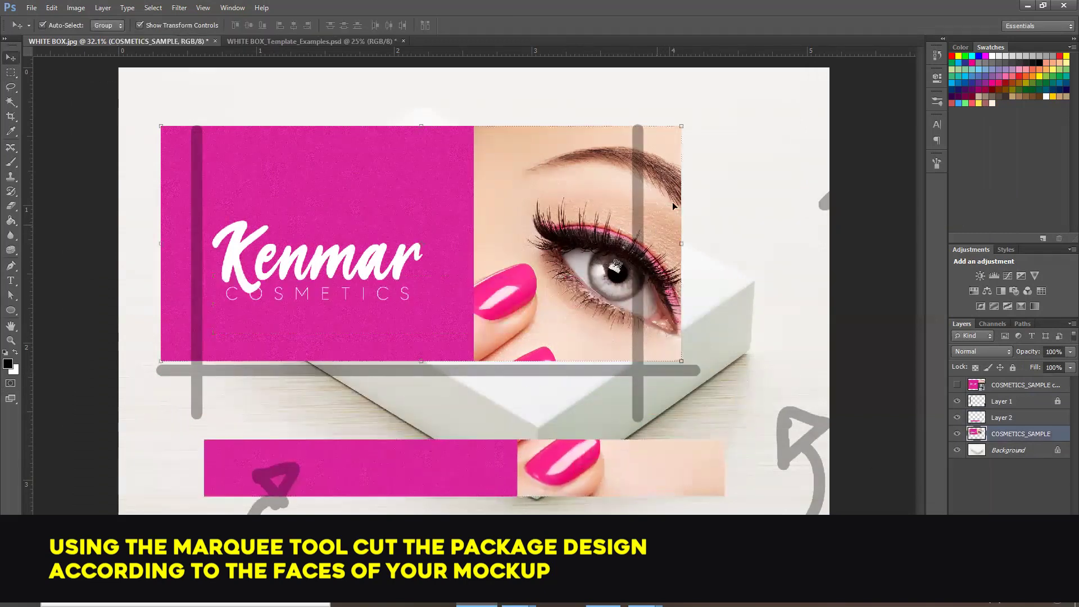
pyautogui.press('m')
pyautogui.moveTo(708, 111); pyautogui.dragTo(633, 400)
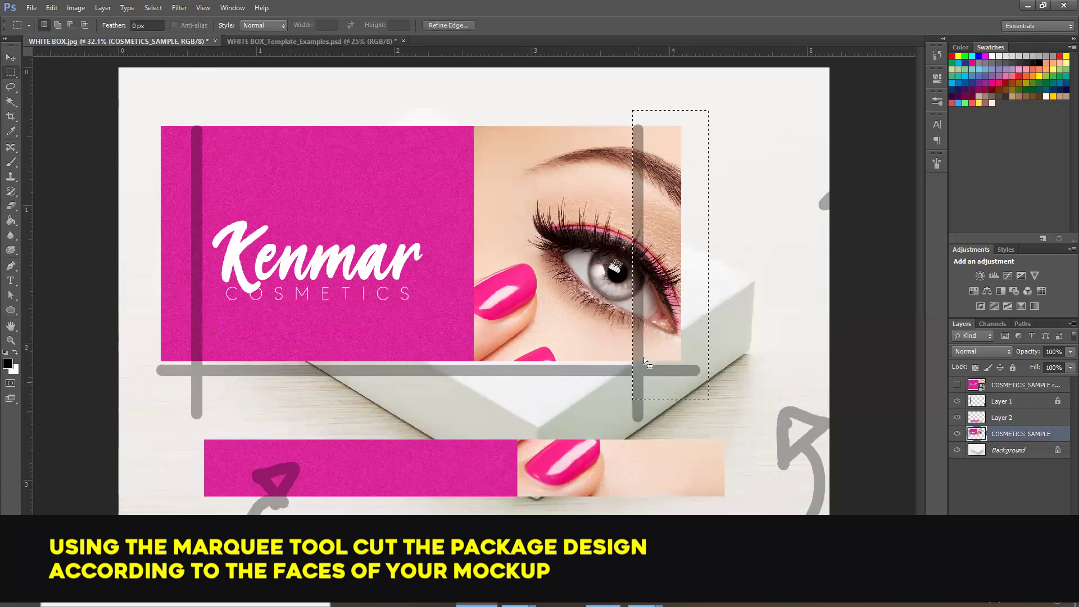
pyautogui.hotkey('ctrl', 'x')
pyautogui.hotkey('ctrl', 'v')
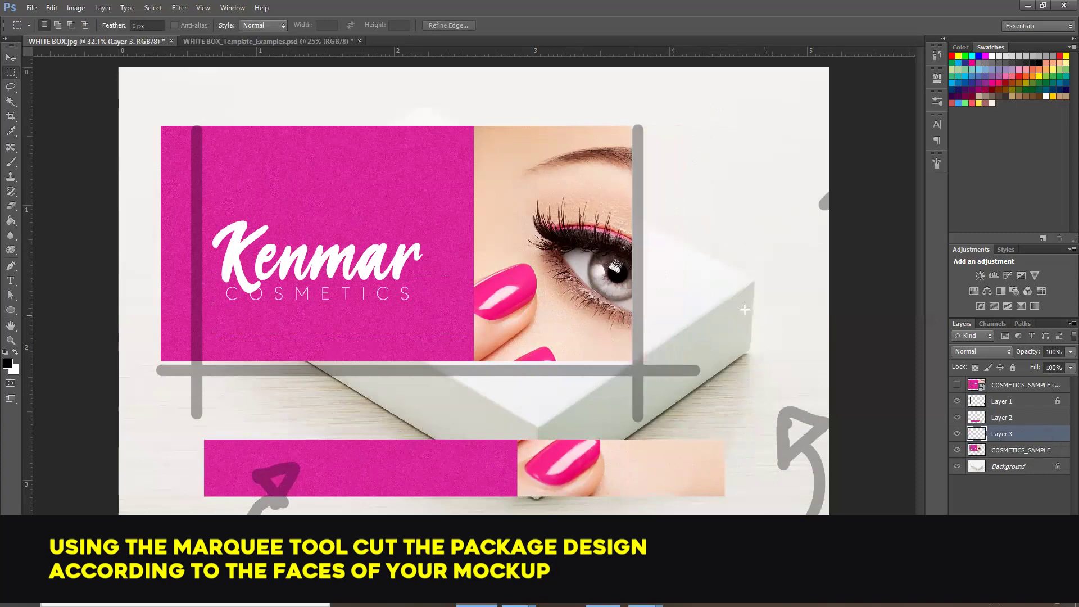
pyautogui.press('v')
pyautogui.moveTo(468, 285); pyautogui.dragTo(768, 306)
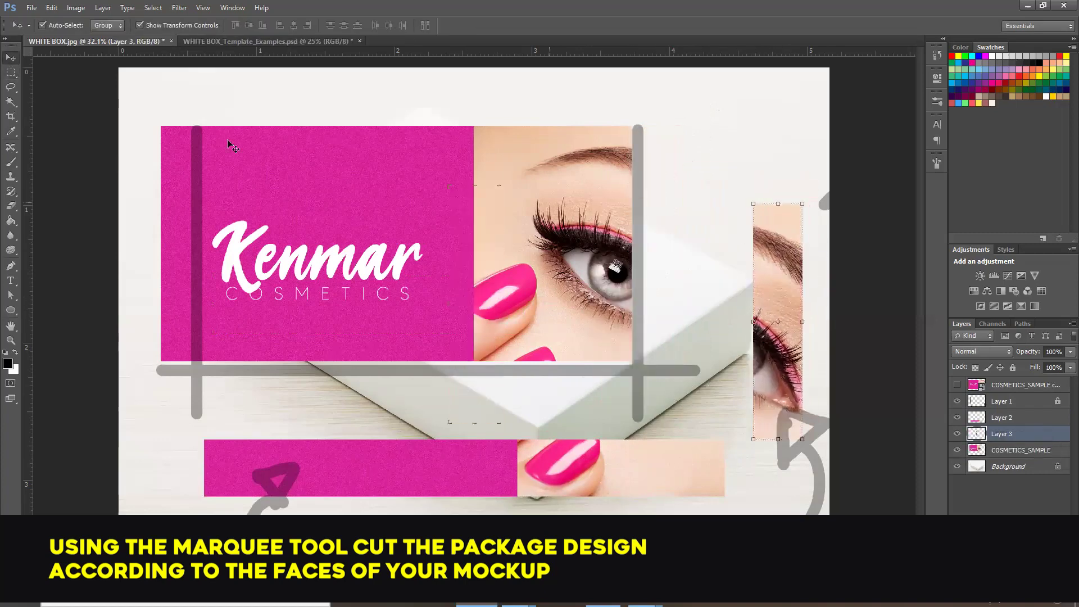
# Cut the magenta strip outside the left fold line from COSMETICS_SAMPLE onto its own layer and set it apart to the left.
pyautogui.click(253, 200)
pyautogui.press('m')
pyautogui.moveTo(140, 111); pyautogui.dragTo(196, 365)
pyautogui.hotkey('ctrl', 'x')
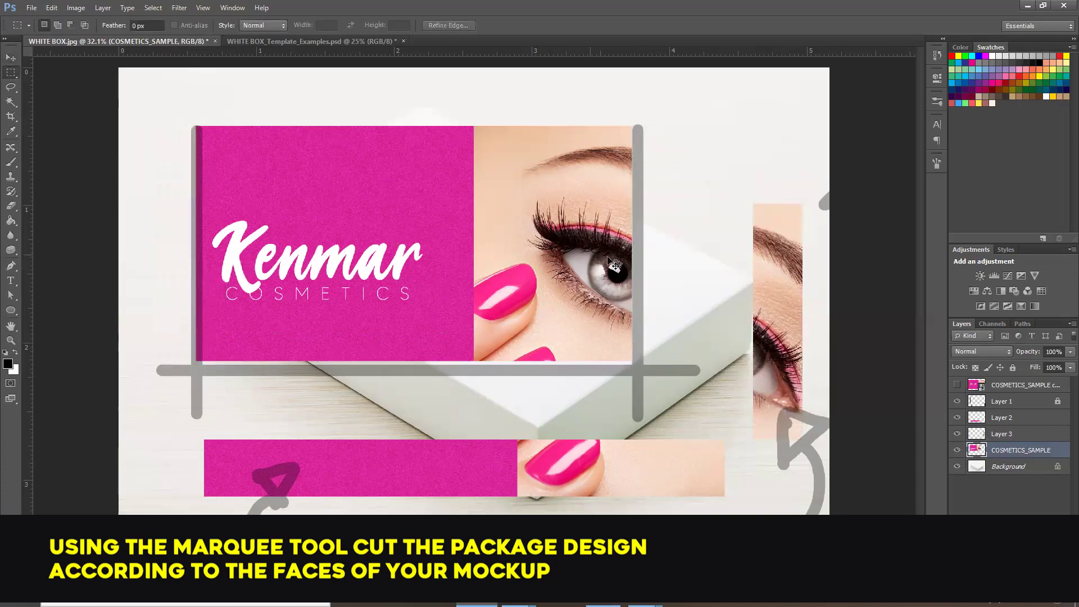
pyautogui.hotkey('ctrl', 'v')
pyautogui.press('v')
pyautogui.moveTo(478, 263); pyautogui.dragTo(157, 193)
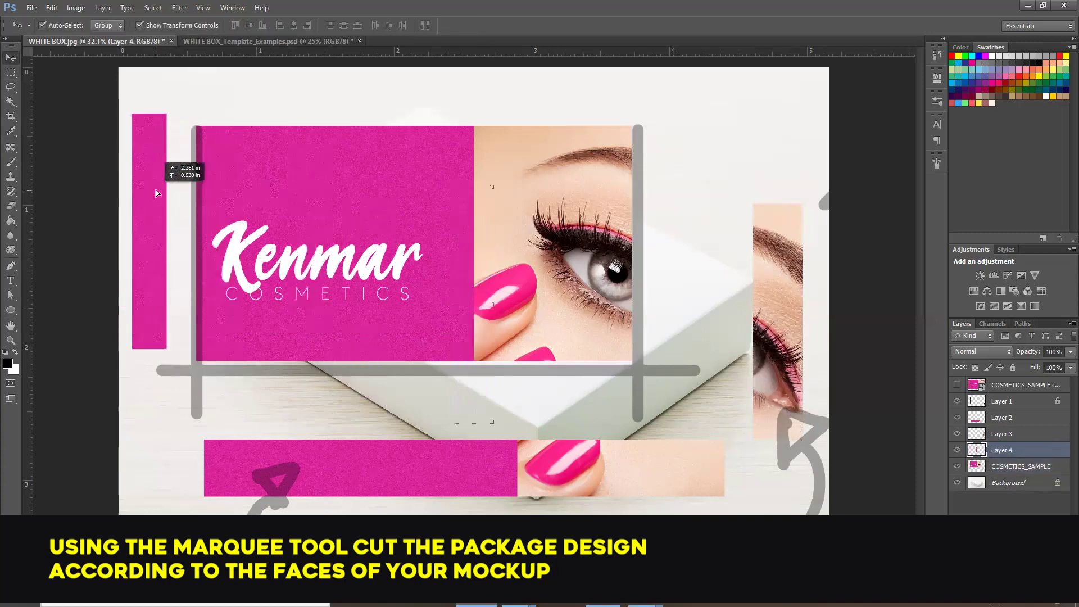
# Remove the Layer 1 fold-line markings and move the main COSMETICS_SAMPLE panel over the white box.
pyautogui.click(1021, 466)
pyautogui.click(1005, 406)
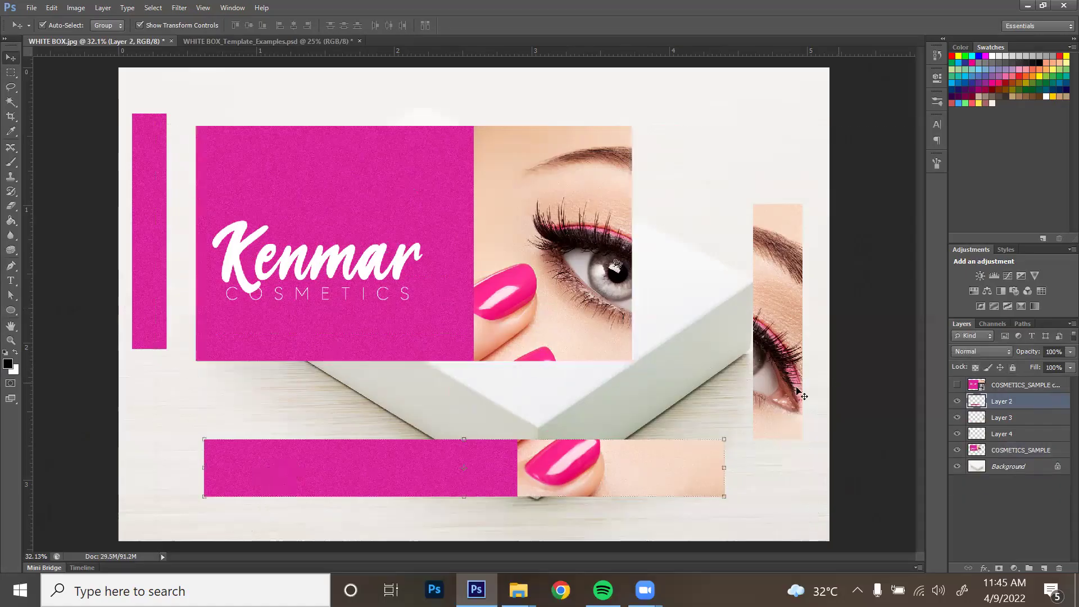
pyautogui.moveTo(559, 247); pyautogui.dragTo(673, 285)
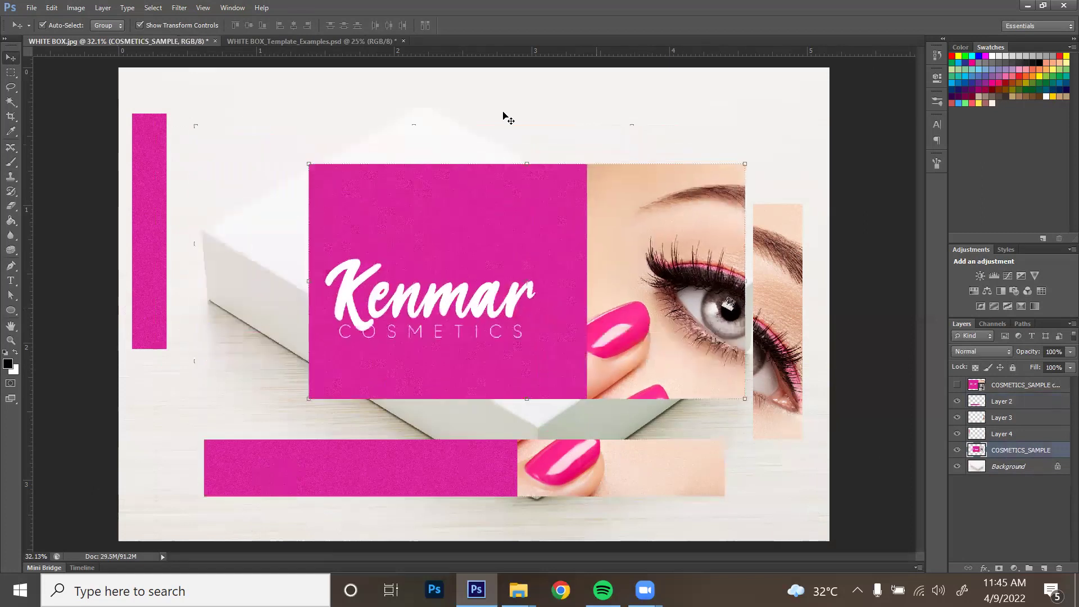
# Distort the COSMETICS_SAMPLE panel so its four corners match the corners of the box's top face.
pyautogui.click(309, 164)
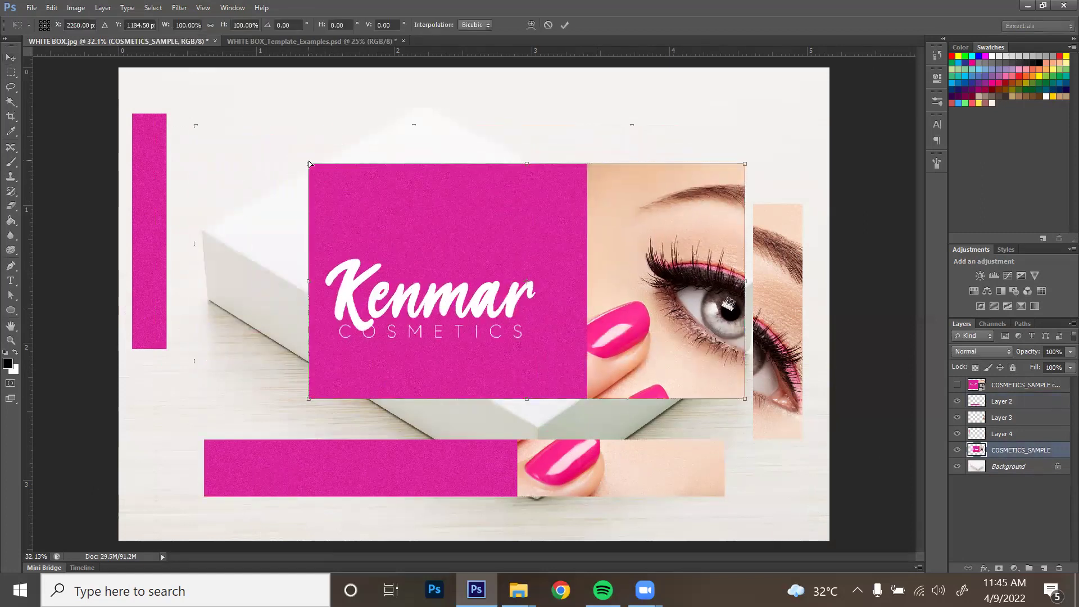
pyautogui.moveTo(310, 164); pyautogui.dragTo(420, 106)
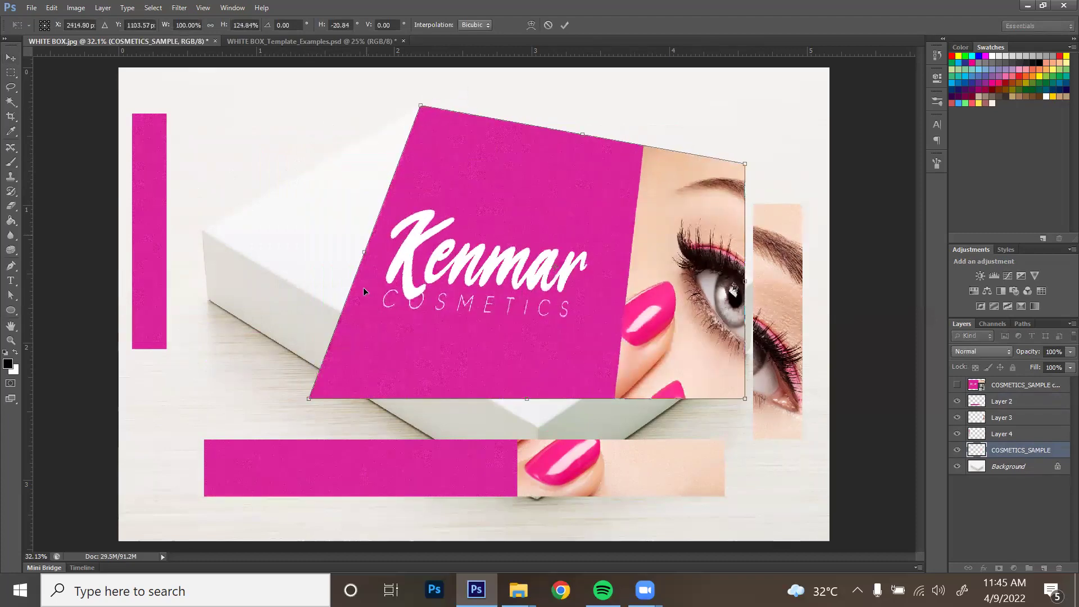
pyautogui.moveTo(313, 398); pyautogui.dragTo(203, 229)
pyautogui.moveTo(746, 399); pyautogui.dragTo(757, 281)
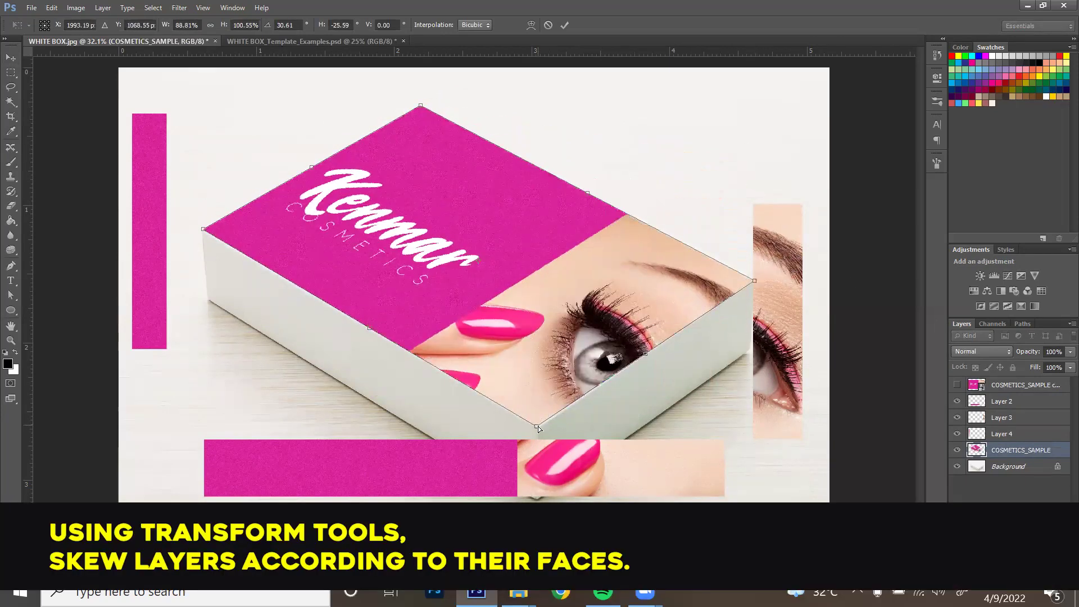
pyautogui.moveTo(537, 426); pyautogui.dragTo(538, 428)
pyautogui.click(564, 26)
# Move the long Layer 2 strip onto the box and distort its corners to fit the left side face.
pyautogui.click(778, 281)
pyautogui.moveTo(426, 459); pyautogui.dragTo(424, 248)
pyautogui.hotkey('ctrl', 't')
pyautogui.moveTo(203, 290); pyautogui.dragTo(208, 303)
pyautogui.moveTo(724, 233); pyautogui.dragTo(537, 428)
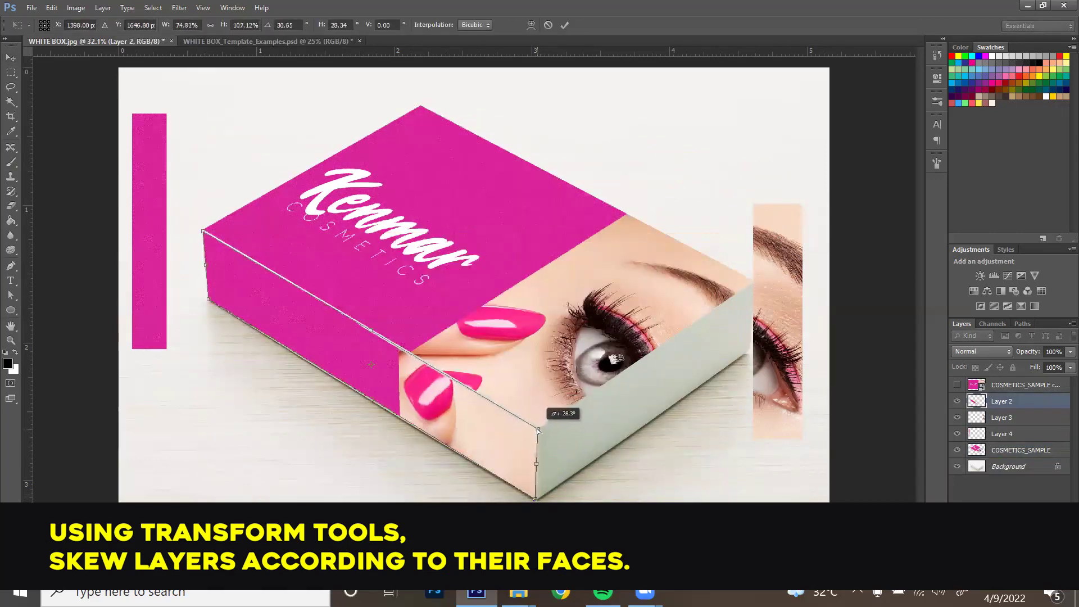
pyautogui.moveTo(203, 235); pyautogui.dragTo(202, 229)
pyautogui.press('Return')
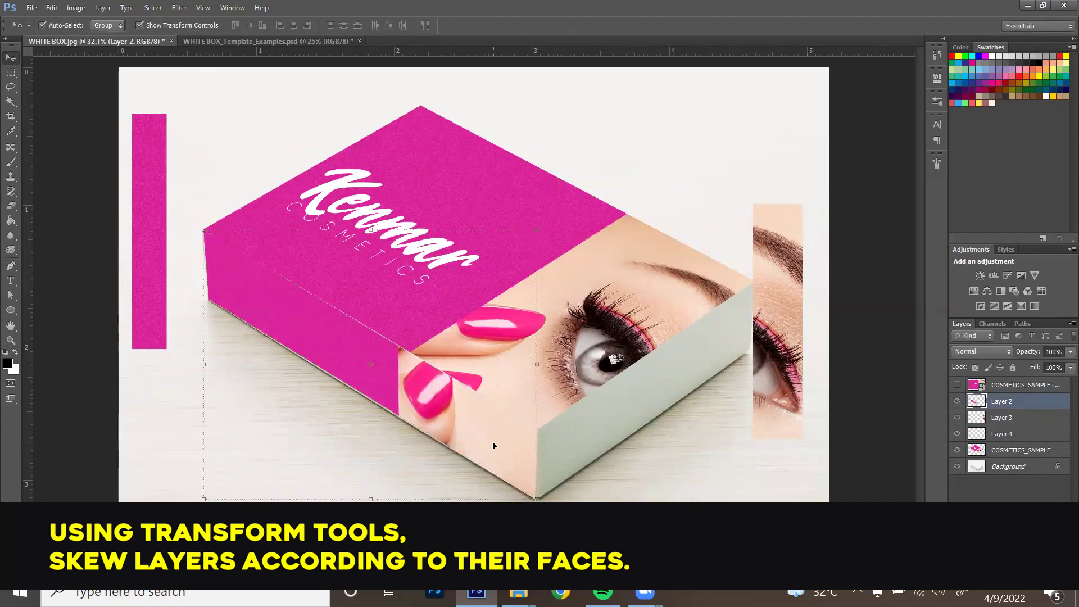
pyautogui.moveTo(493, 446); pyautogui.dragTo(505, 446)
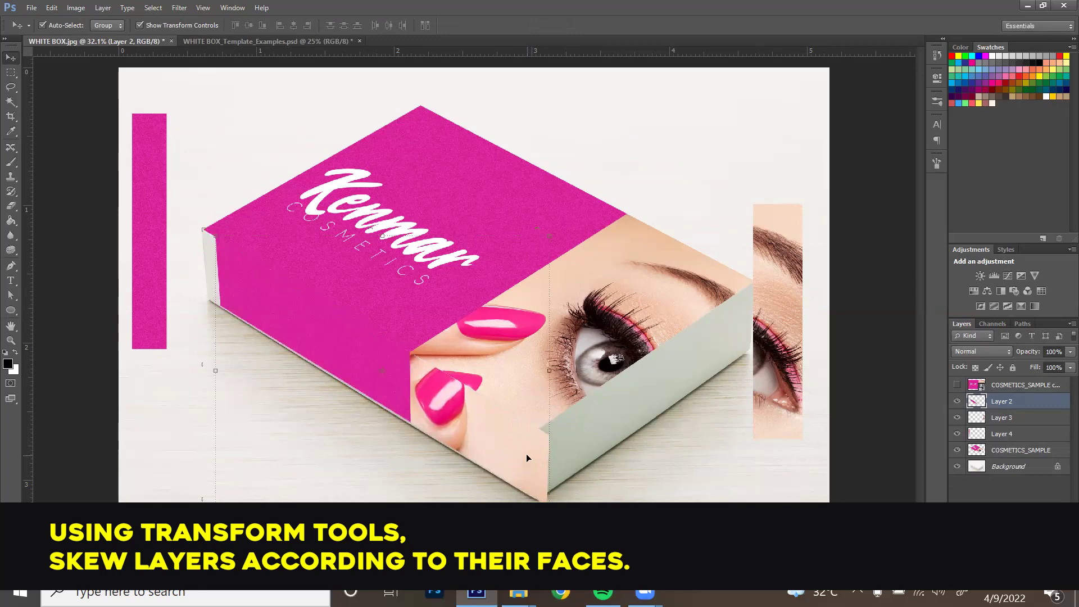
pyautogui.hotkey('ctrl', 'z')
# Distort the Layer 3 eye strip so its corners fit the box's right side face.
pyautogui.click(779, 380)
pyautogui.hotkey('ctrl', 't')
pyautogui.moveTo(753, 204); pyautogui.dragTo(752, 284)
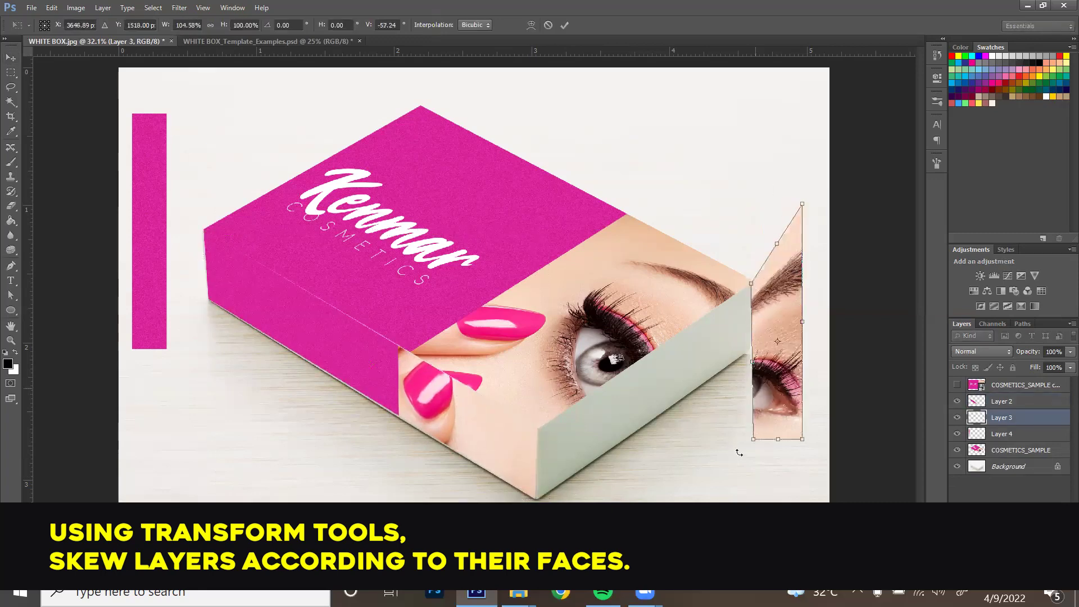
pyautogui.moveTo(753, 439); pyautogui.dragTo(537, 499)
pyautogui.moveTo(802, 204); pyautogui.dragTo(751, 349)
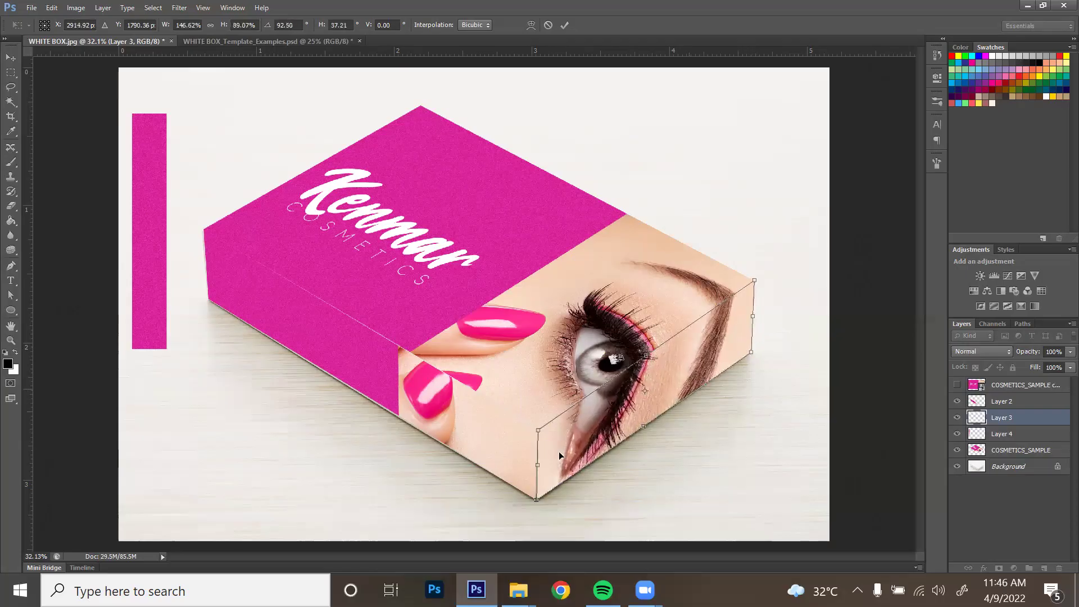
pyautogui.press('Return')
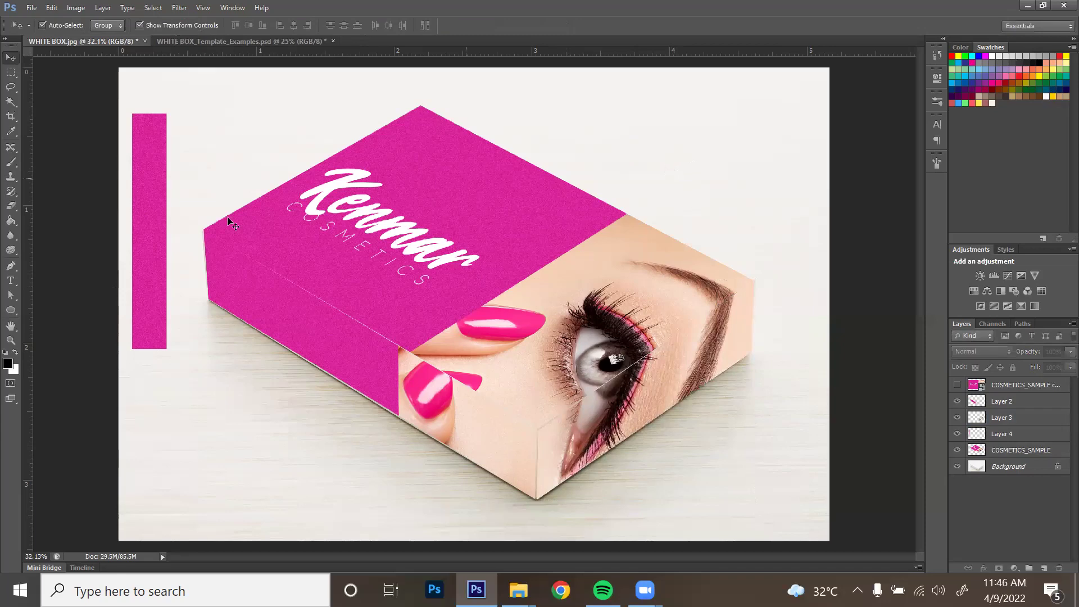
# Delete the leftover narrow magenta strip beside the box.
pyautogui.click(157, 194)
pyautogui.press('Delete')
pyautogui.keyDown('shift'); pyautogui.click(1040, 401); pyautogui.keyUp('shift')
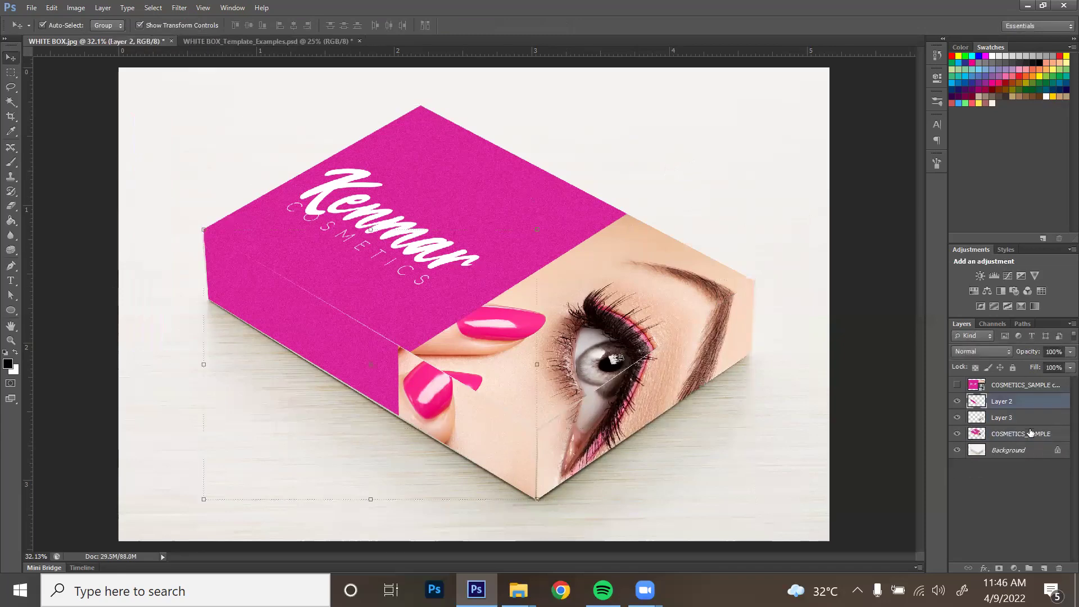
pyautogui.click(985, 351)
pyautogui.click(901, 330)
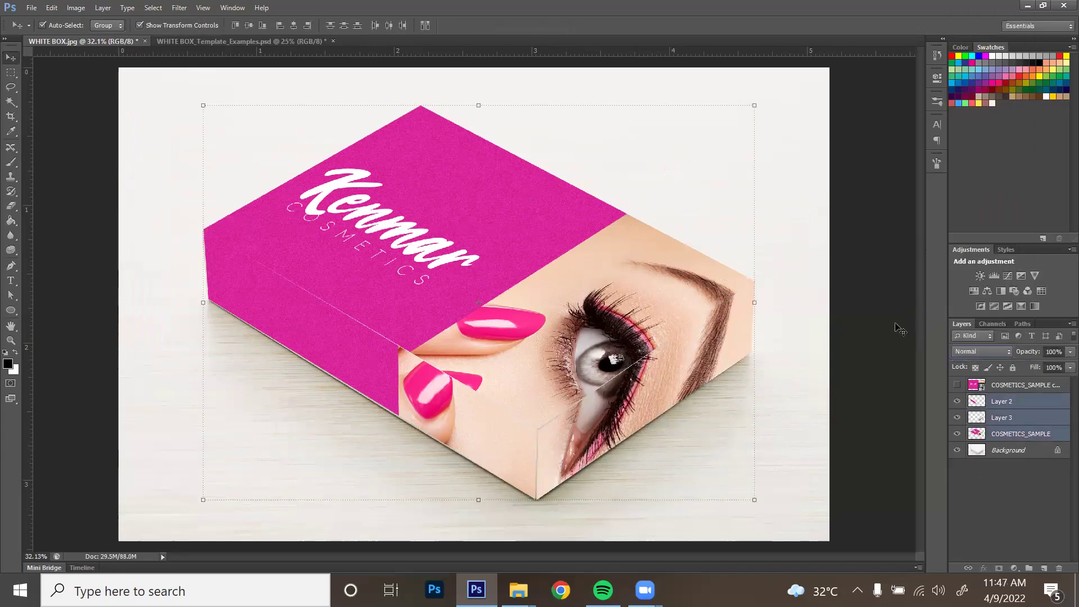
pyautogui.click(845, 381)
# Set the blend mode of Layer 2, the left side face, to Multiply.
pyautogui.click(994, 403)
pyautogui.click(980, 352)
pyautogui.press('Escape')
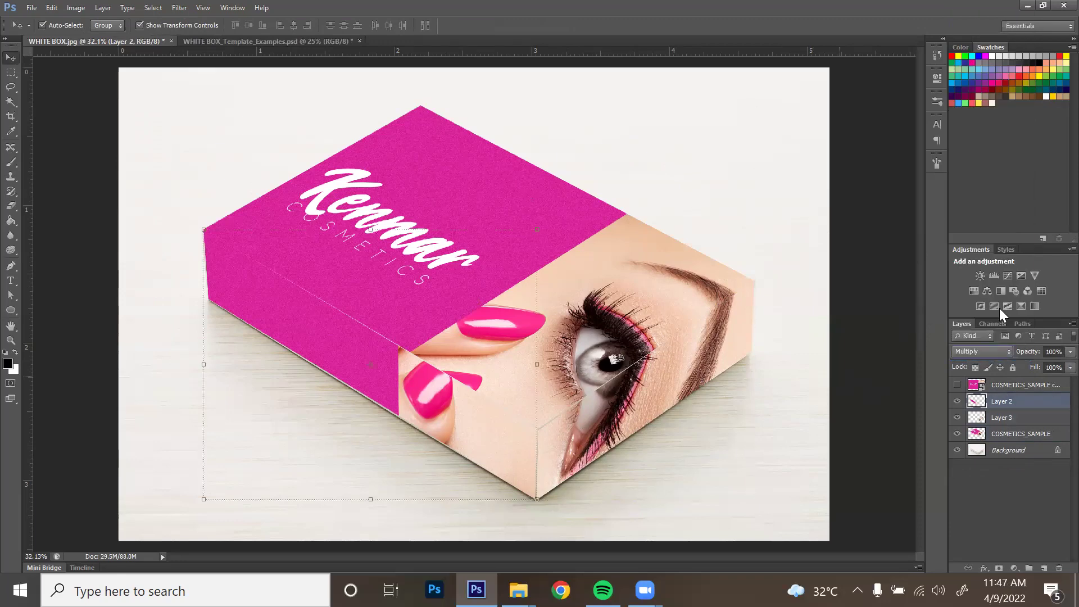
# Try the Color Burn blend mode on Layer 3, the right side face.
pyautogui.hotkey('alt', '[')
pyautogui.click(981, 352)
pyautogui.press('Escape')
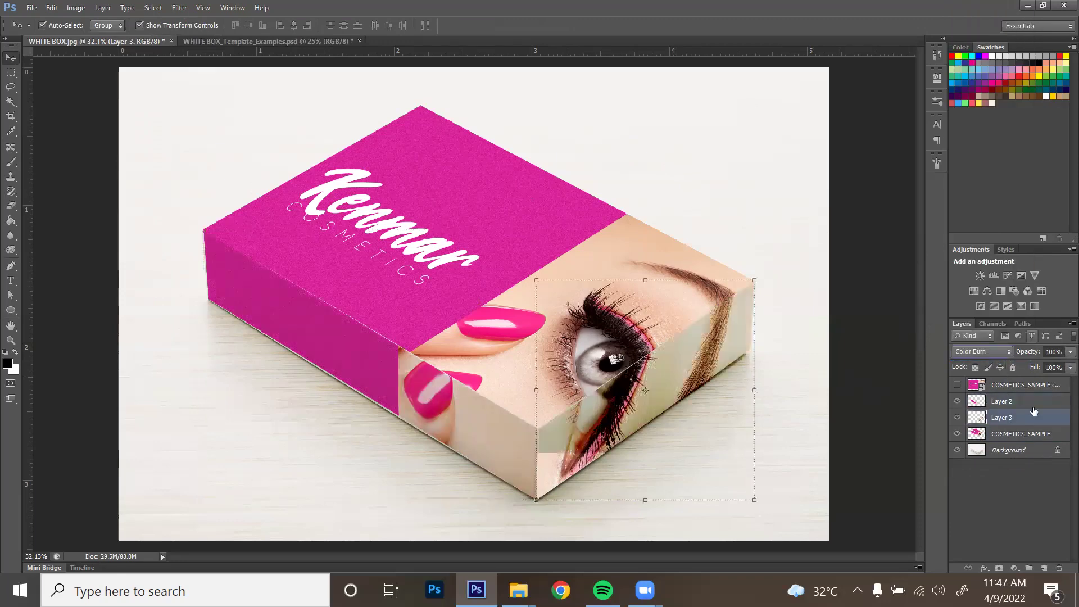
# Set the blend mode of COSMETICS_SAMPLE, the top face artwork, to Multiply and deselect the layer.
pyautogui.hotkey('alt', '[')
pyautogui.click(989, 350)
pyautogui.click(982, 56)
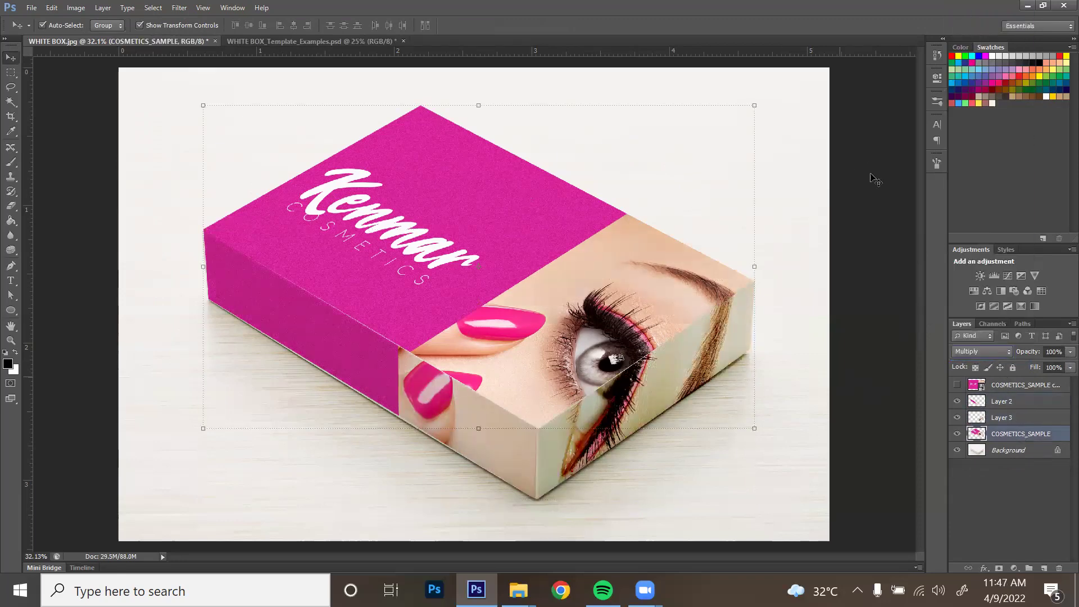
pyautogui.click(822, 278)
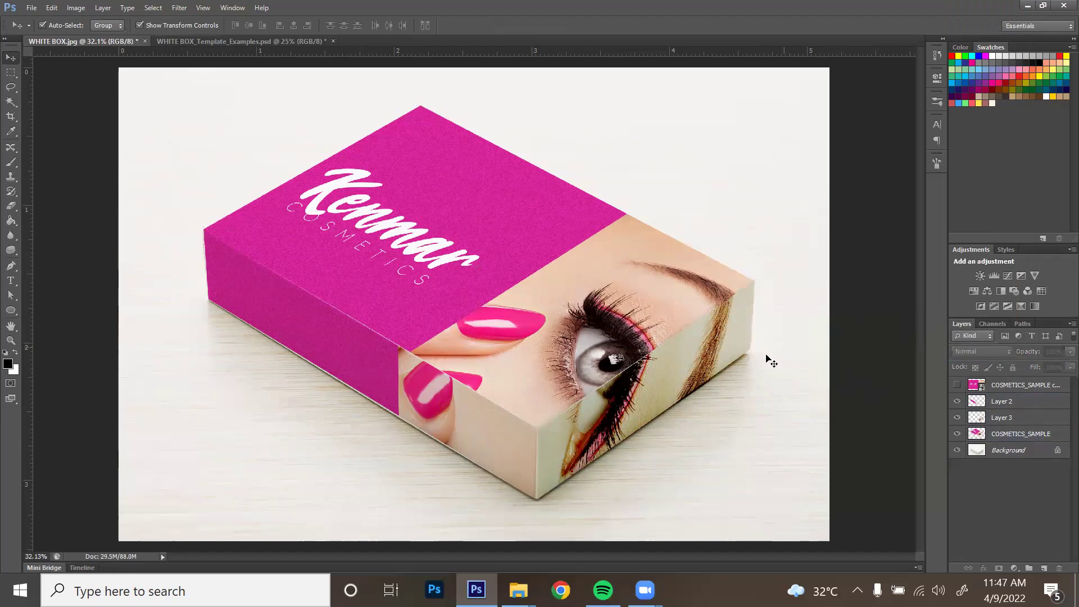
# Set the blend mode of Layer 3, the right side face, to Multiply and deselect the layer.
pyautogui.click(995, 417)
pyautogui.click(983, 350)
pyautogui.click(859, 176)
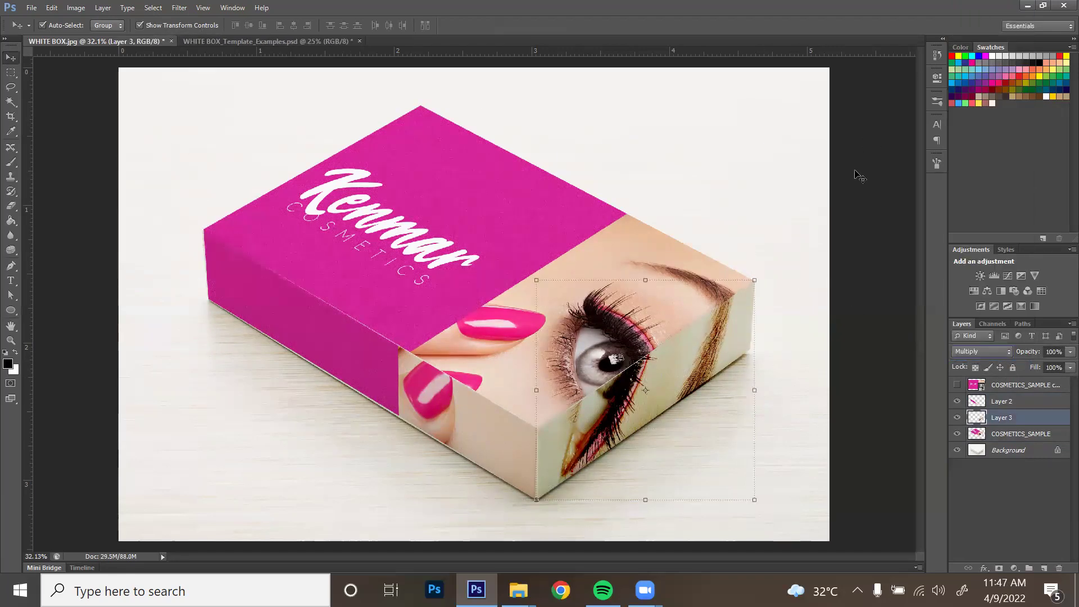
pyautogui.click(874, 201)
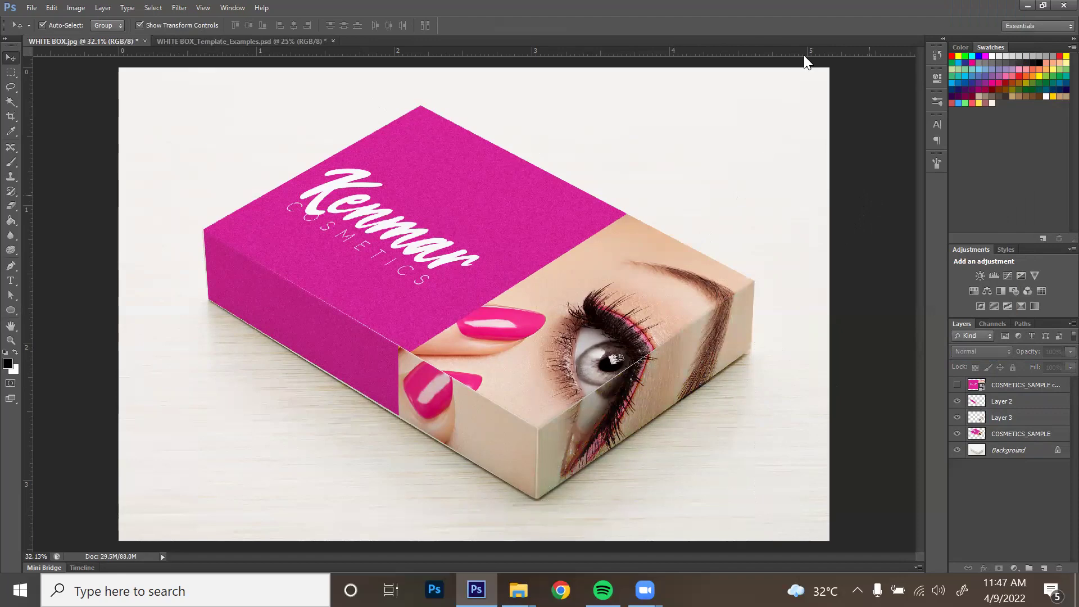